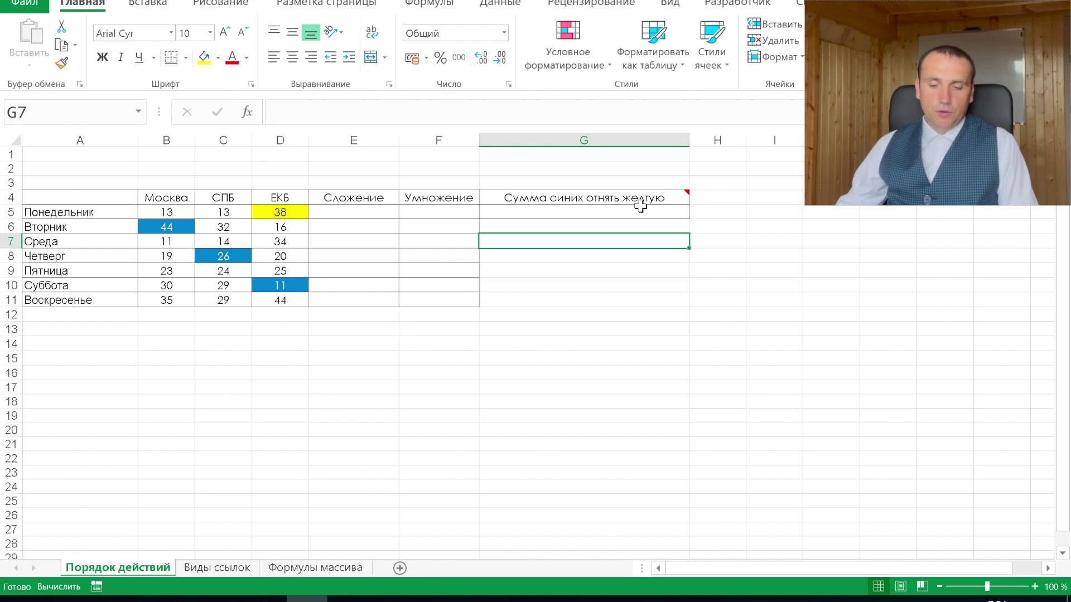
# Enter =B5+C5+D5 in E5 to get Monday's total of 64.
pyautogui.click(379, 205)
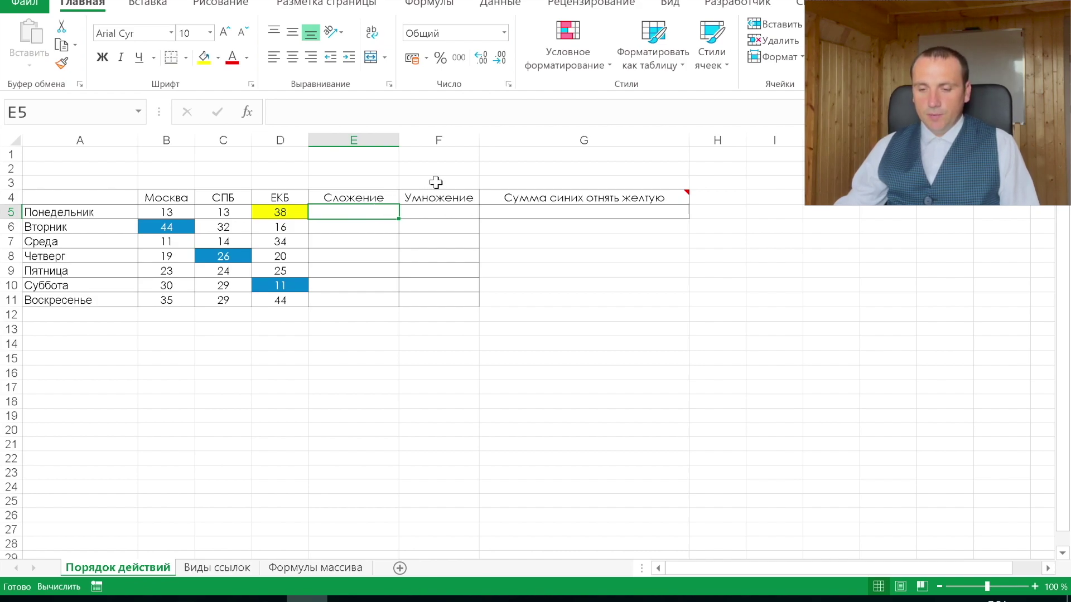
pyautogui.write('=')
pyautogui.press('Left')
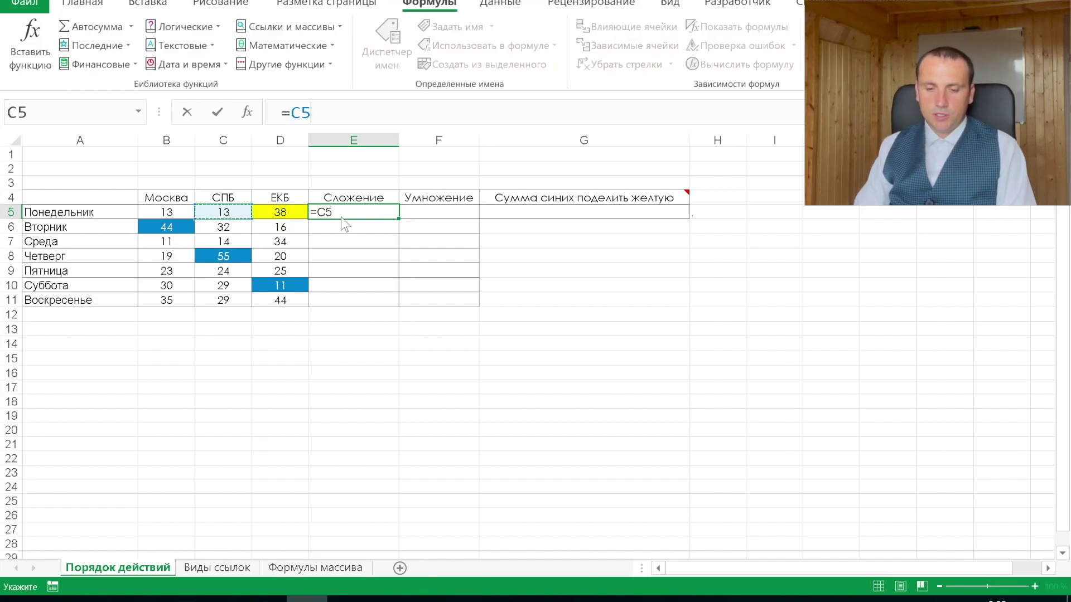
pyautogui.press('Left')
pyautogui.press('Left')
pyautogui.write('+')
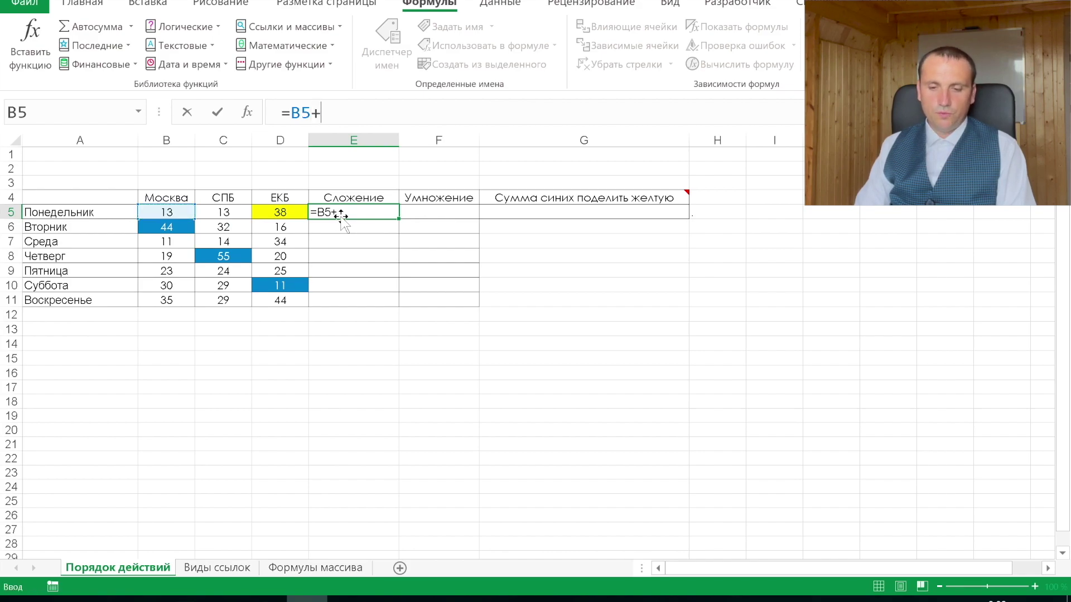
pyautogui.press('Left')
pyautogui.press('Left')
pyautogui.write('+')
pyautogui.press('Left')
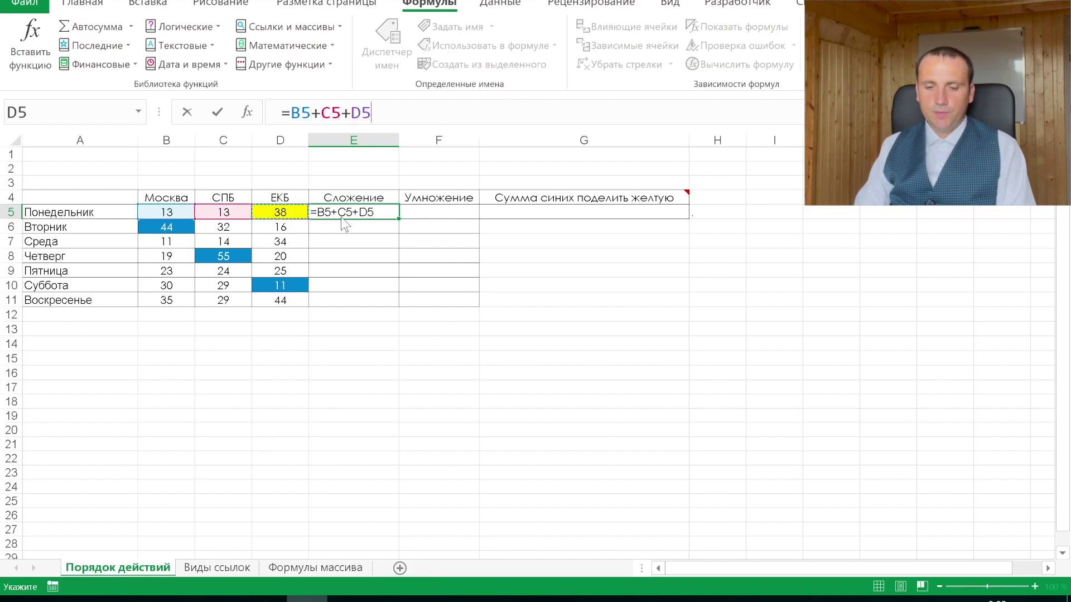
pyautogui.press('Return')
# Fill the sum formula down to E11, giving totals up to 108.
pyautogui.click(352, 211)
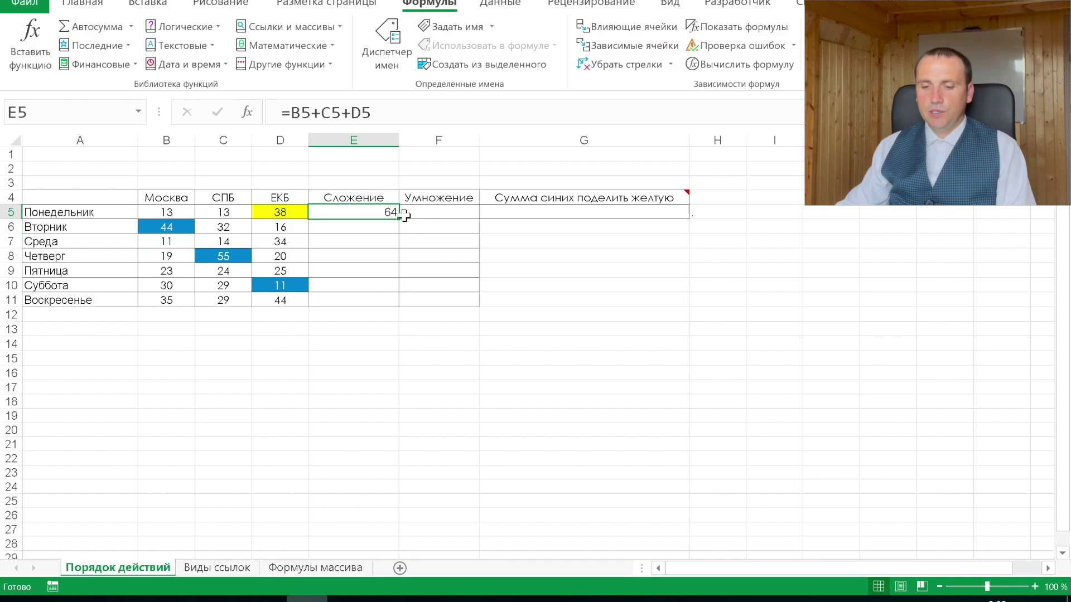
pyautogui.moveTo(402, 219); pyautogui.dragTo(397, 304)
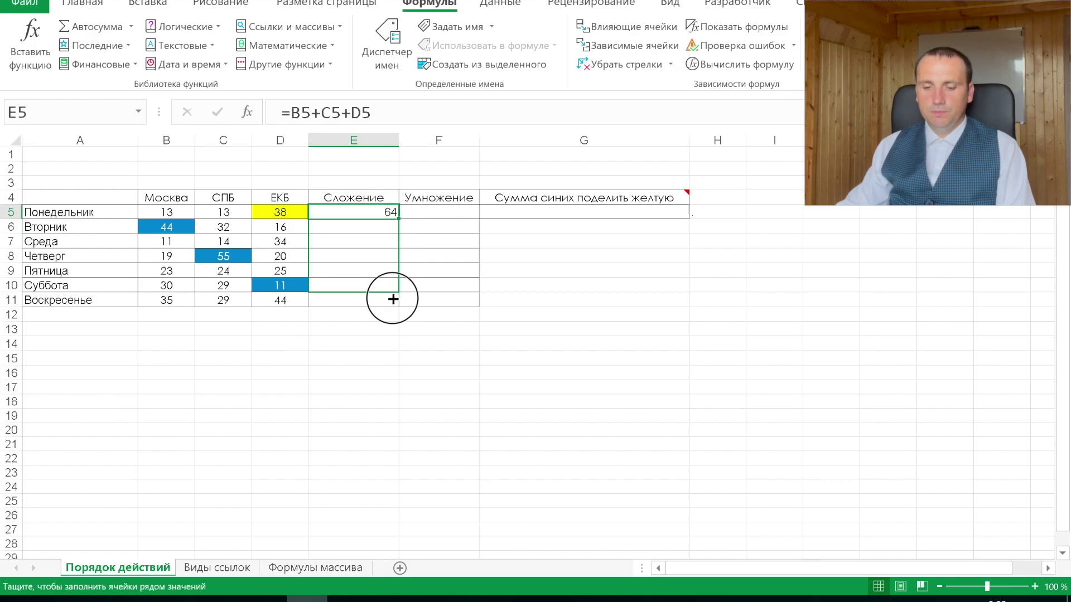
pyautogui.click(433, 212)
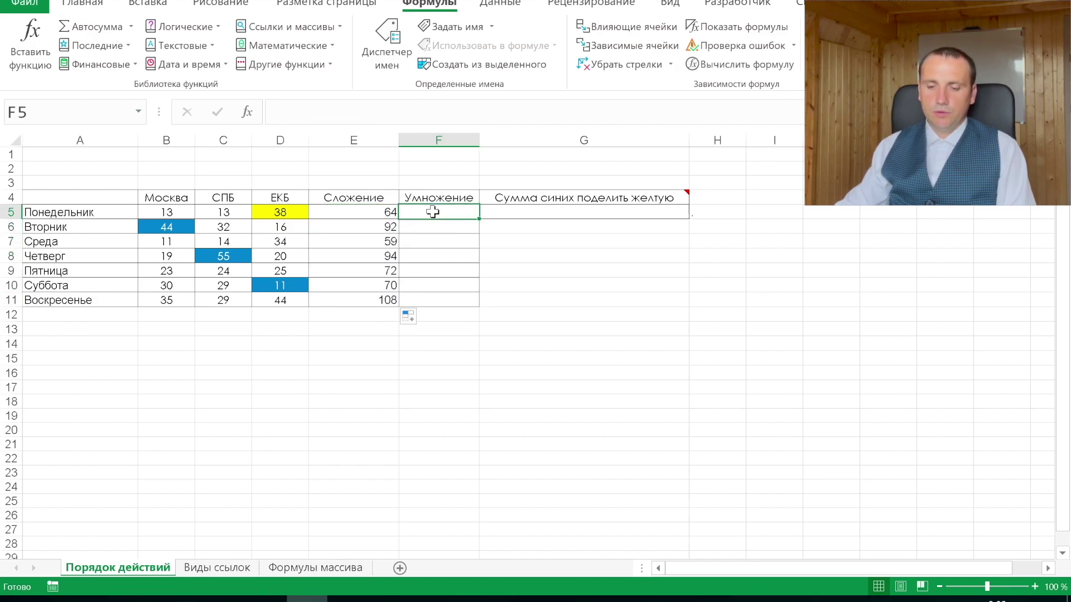
# Enter =B5*C5*D5 in F5 and fill it to F11, giving 6422 through 44660.
pyautogui.write('=')
pyautogui.press('Left')
pyautogui.press('Left')
pyautogui.press('Left')
pyautogui.press('Left')
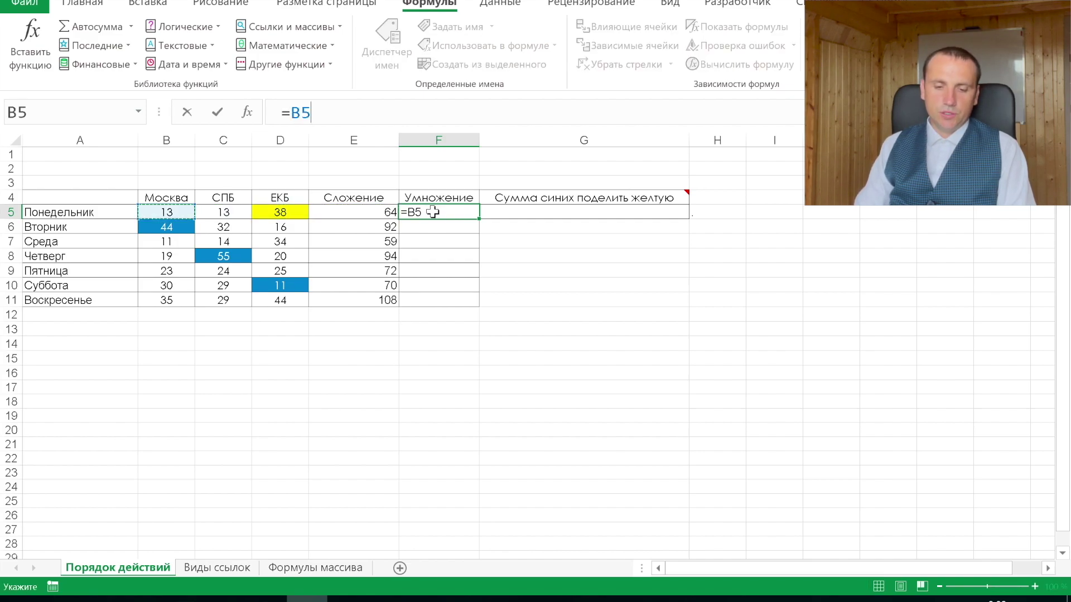
pyautogui.write('*')
pyautogui.press('Left')
pyautogui.press('Left')
pyautogui.press('Left')
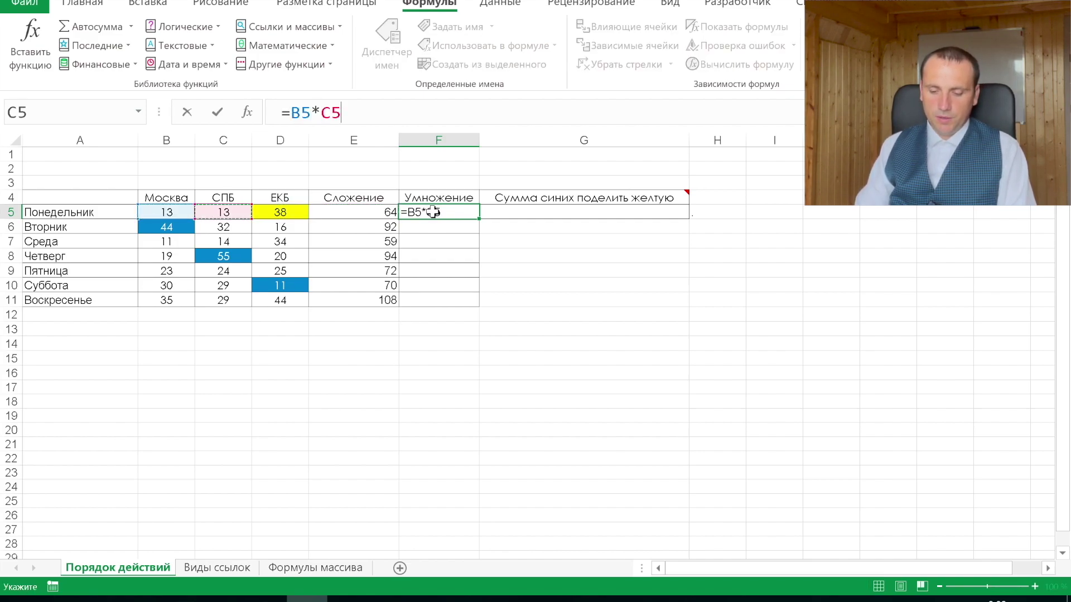
pyautogui.write('*')
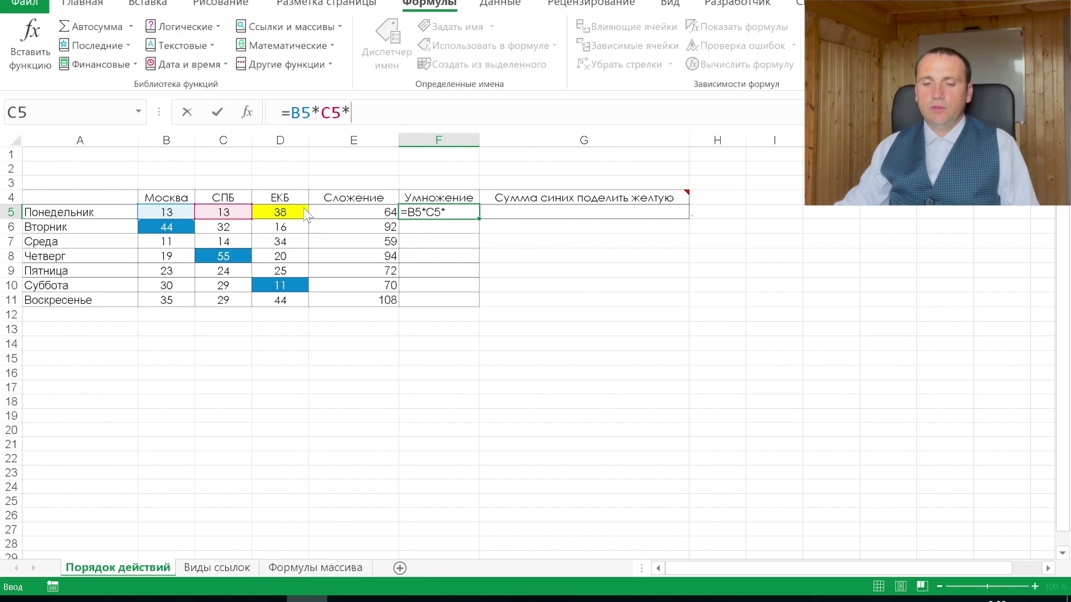
pyautogui.click(284, 211)
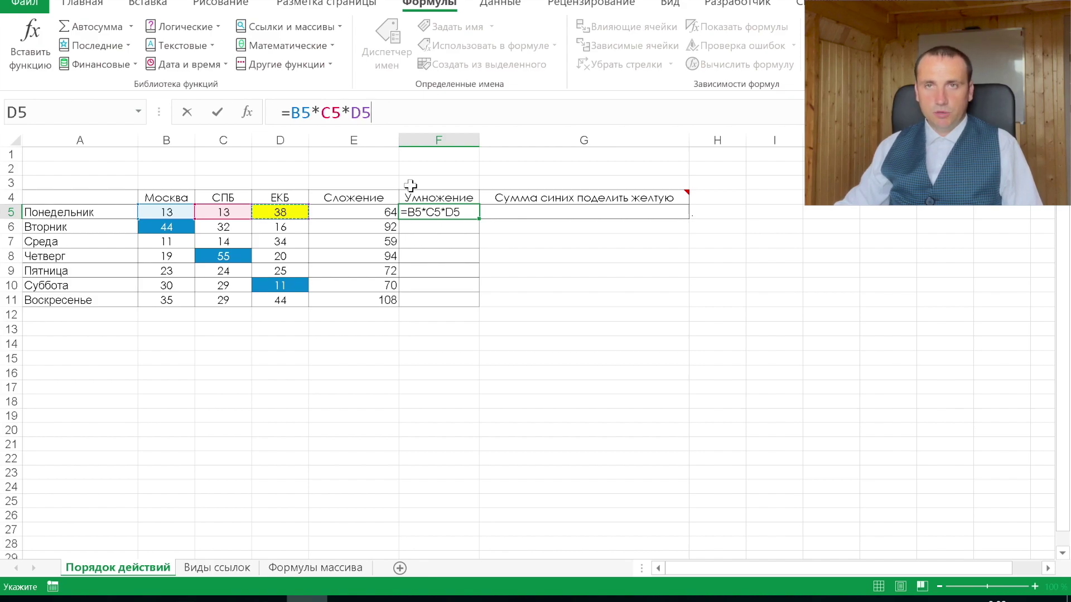
pyautogui.hotkey('ctrl', 'Return')
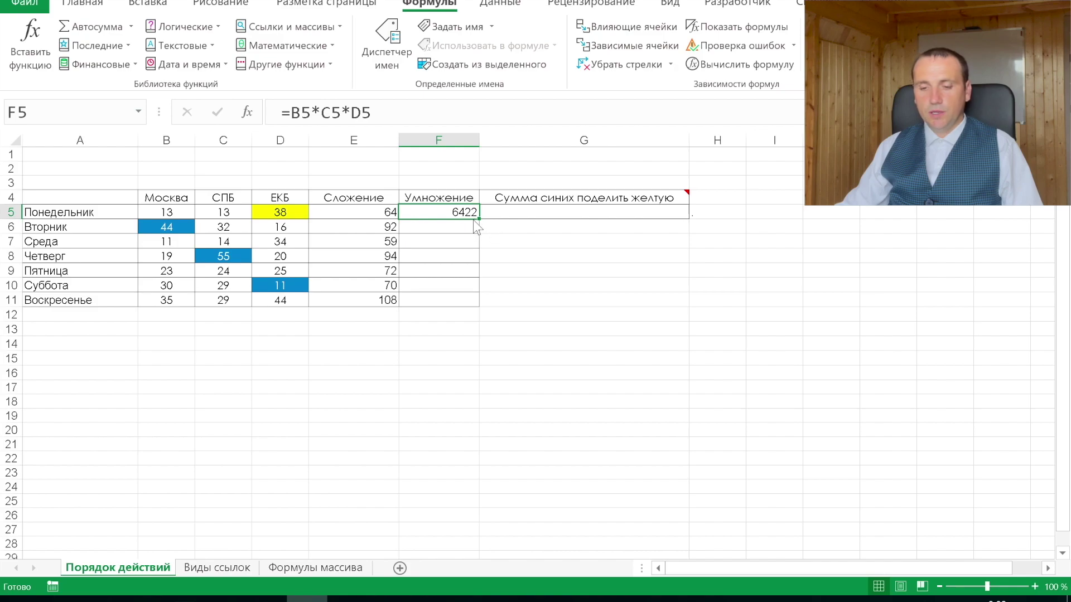
pyautogui.moveTo(478, 219); pyautogui.dragTo(469, 304)
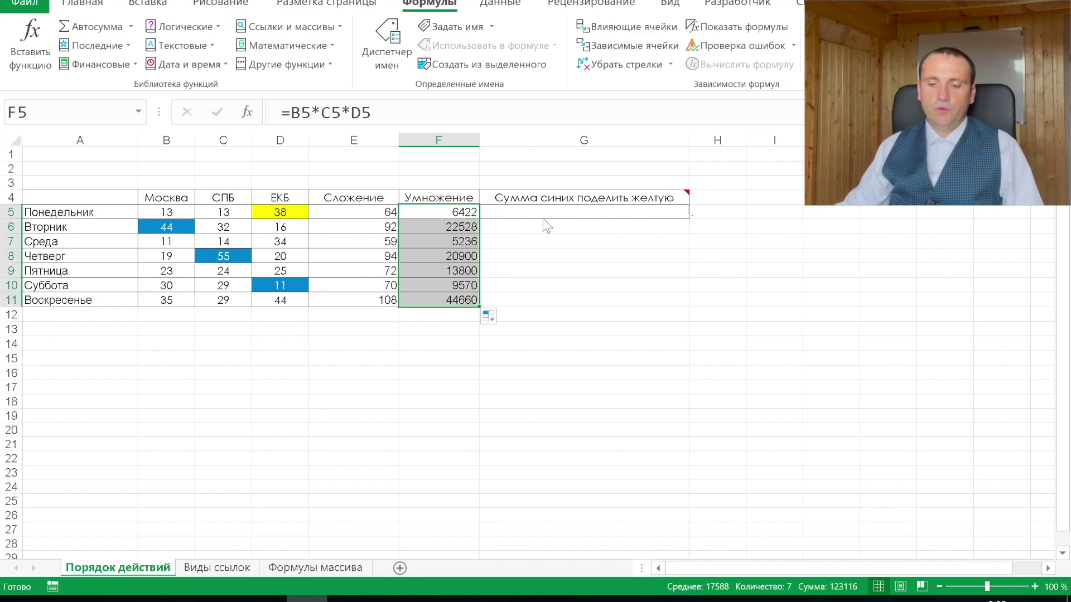
pyautogui.click(546, 211)
pyautogui.write('=')
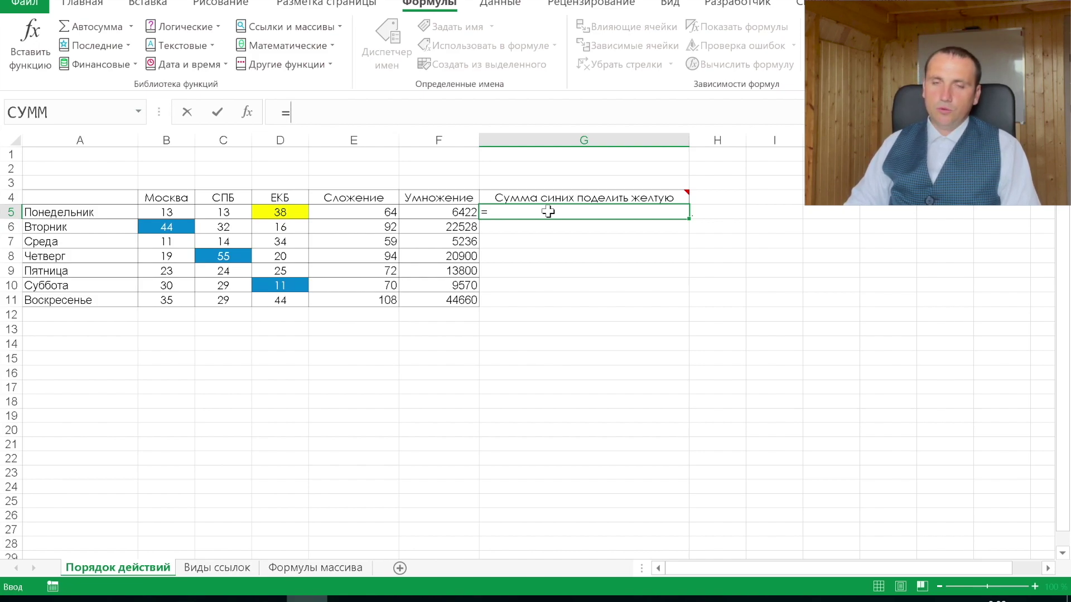
# Build =(B6+C8+D10)/D5 in G5 from the blue and yellow cells, returning 2,894736842.
pyautogui.write('(')
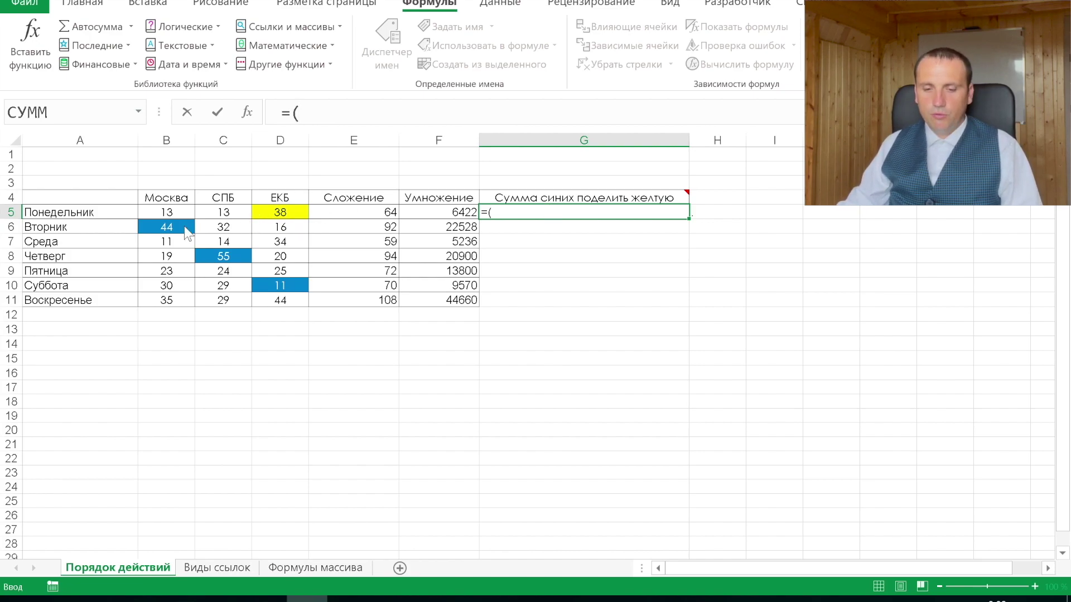
pyautogui.click(183, 226)
pyautogui.write('+')
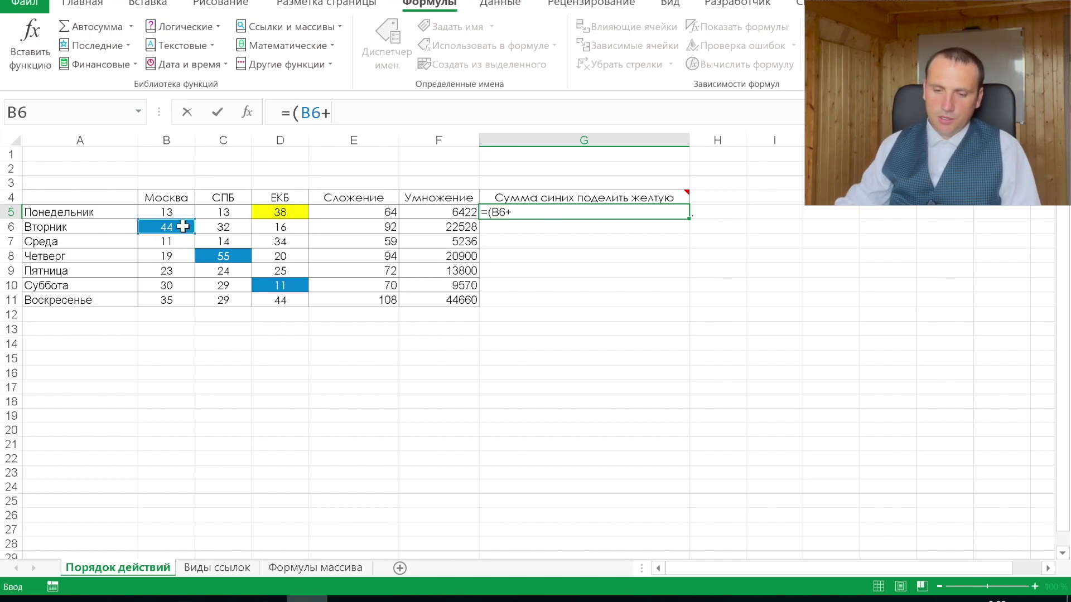
pyautogui.click(223, 242)
pyautogui.click(224, 255)
pyautogui.write('+')
pyautogui.click(270, 285)
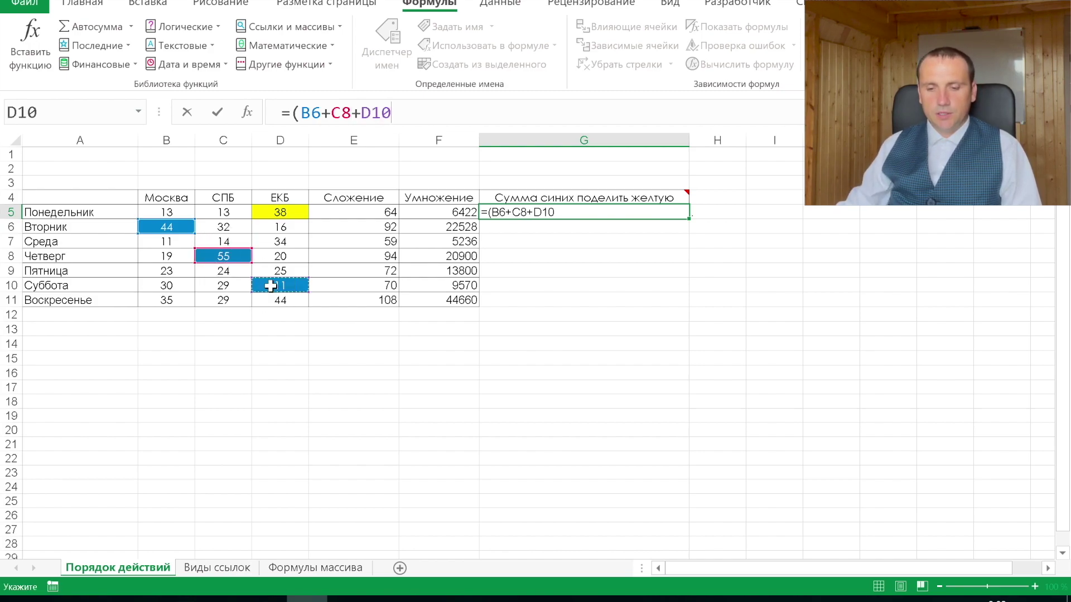
pyautogui.write(')/')
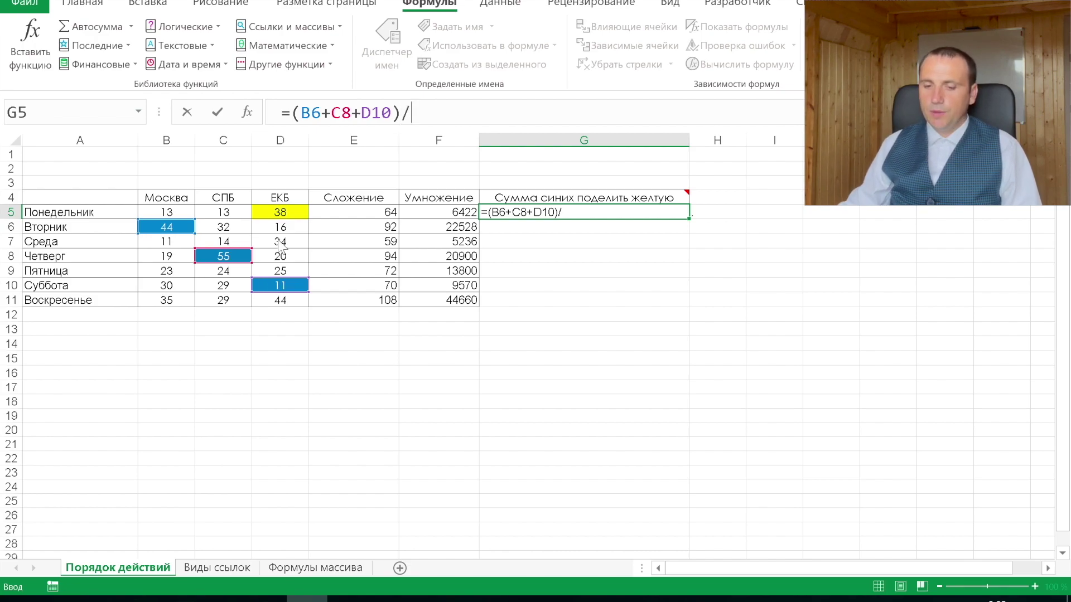
pyautogui.click(281, 214)
pyautogui.press('Return')
pyautogui.press('Down')
pyautogui.press('Up')
pyautogui.press('Up')
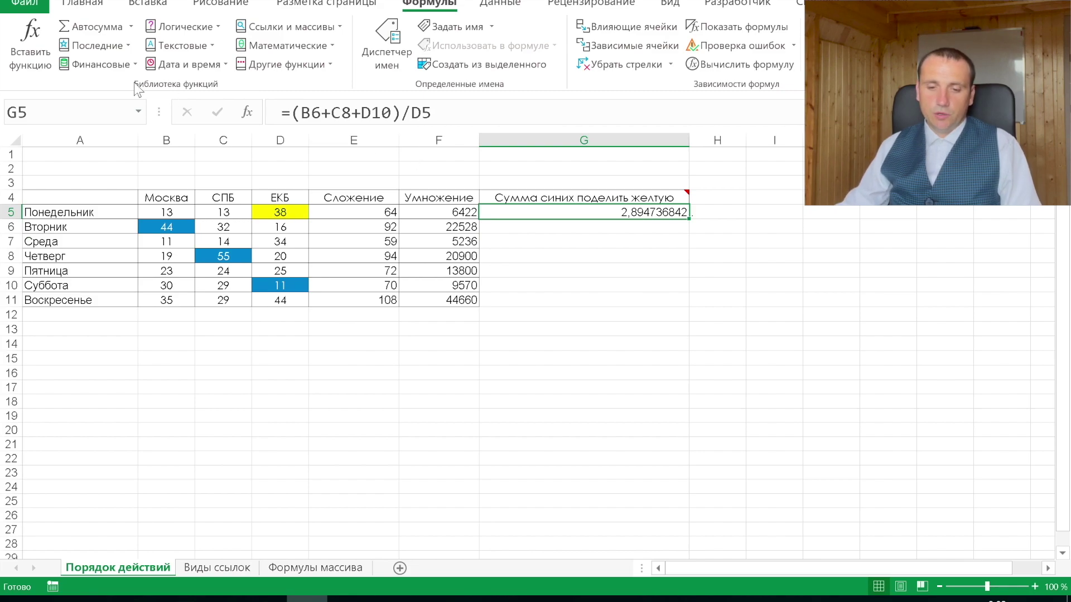
pyautogui.click(78, 4)
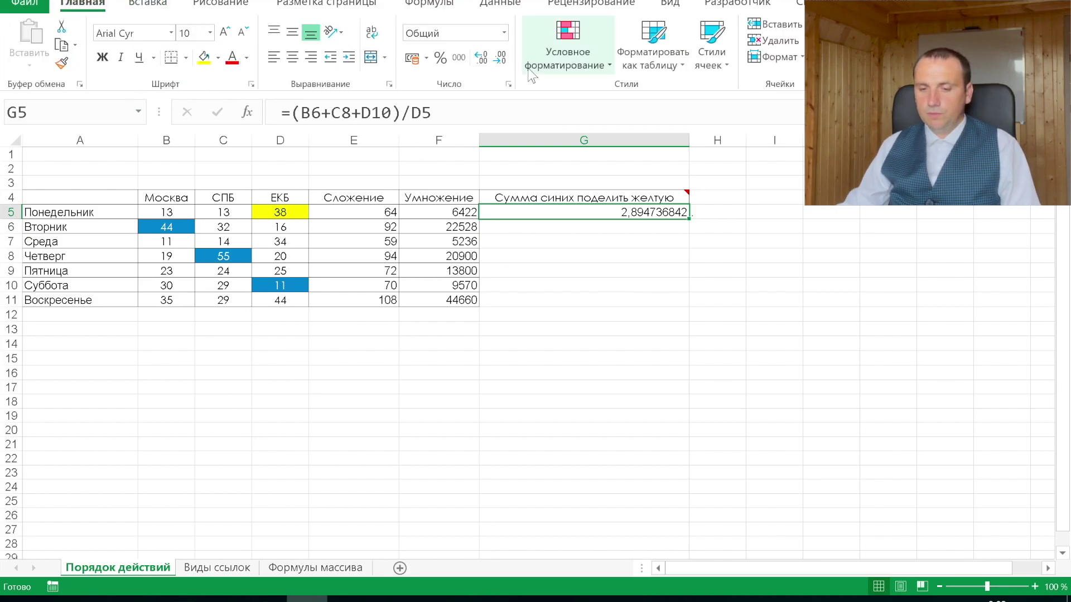
# Decrease G5's decimal places until it displays 2,89.
pyautogui.click(501, 58)
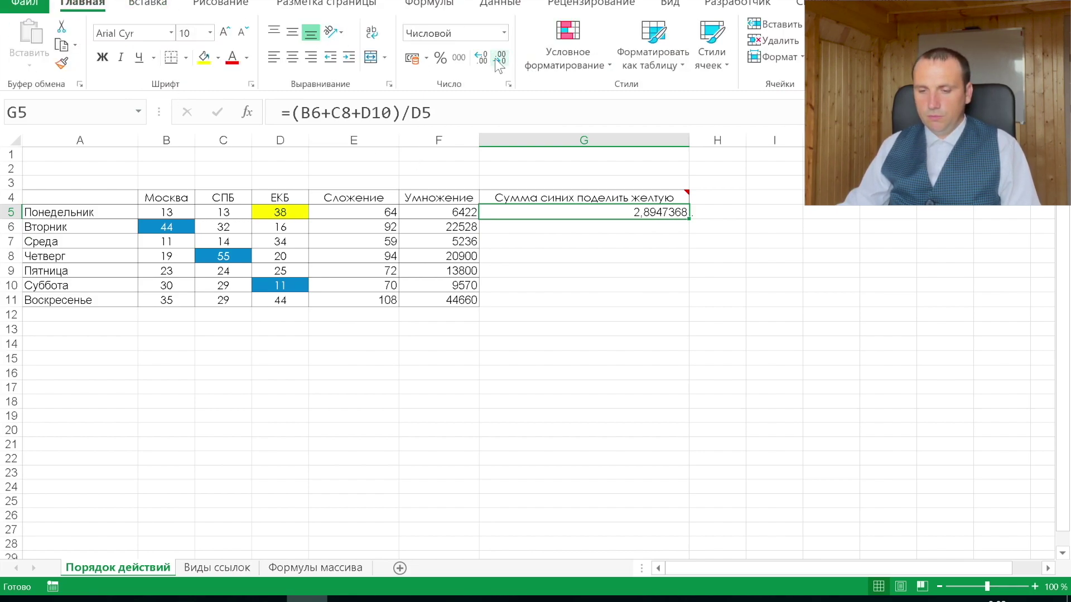
pyautogui.click(495, 59)
pyautogui.click(496, 59)
pyautogui.click(495, 59)
pyautogui.click(495, 60)
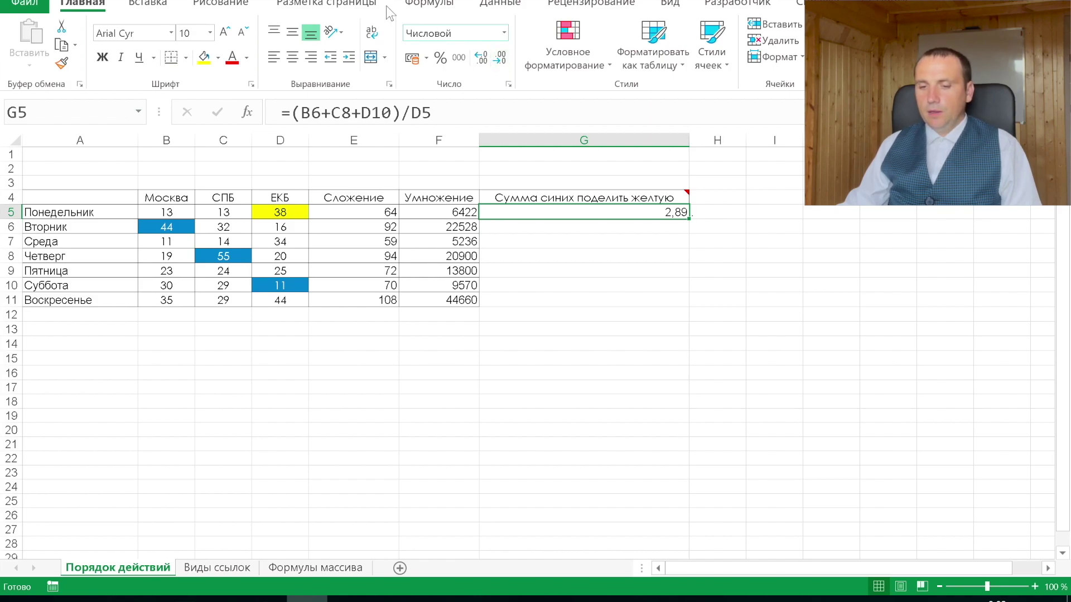
pyautogui.click(434, 6)
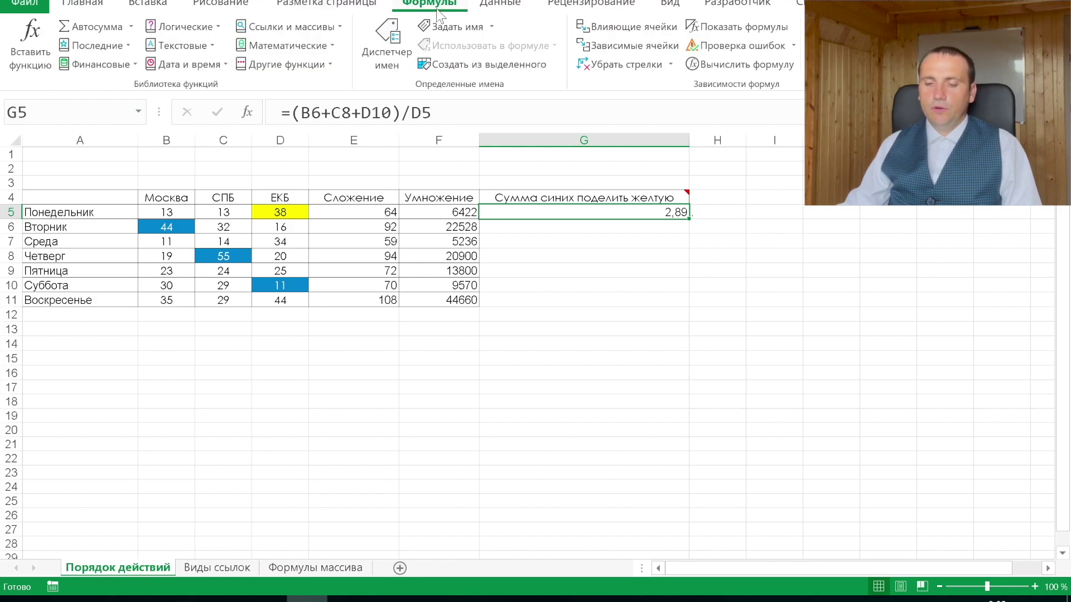
# Trace G5's precedent cells and change the blue cell B6 to 144.
pyautogui.click(638, 36)
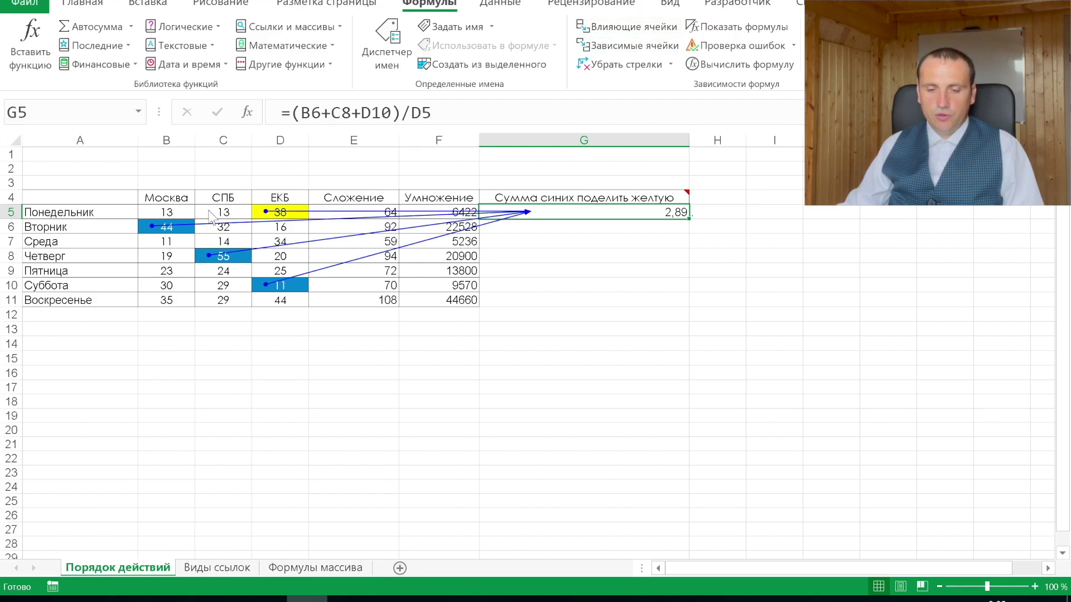
pyautogui.click(184, 229)
pyautogui.write('144')
pyautogui.press('Return')
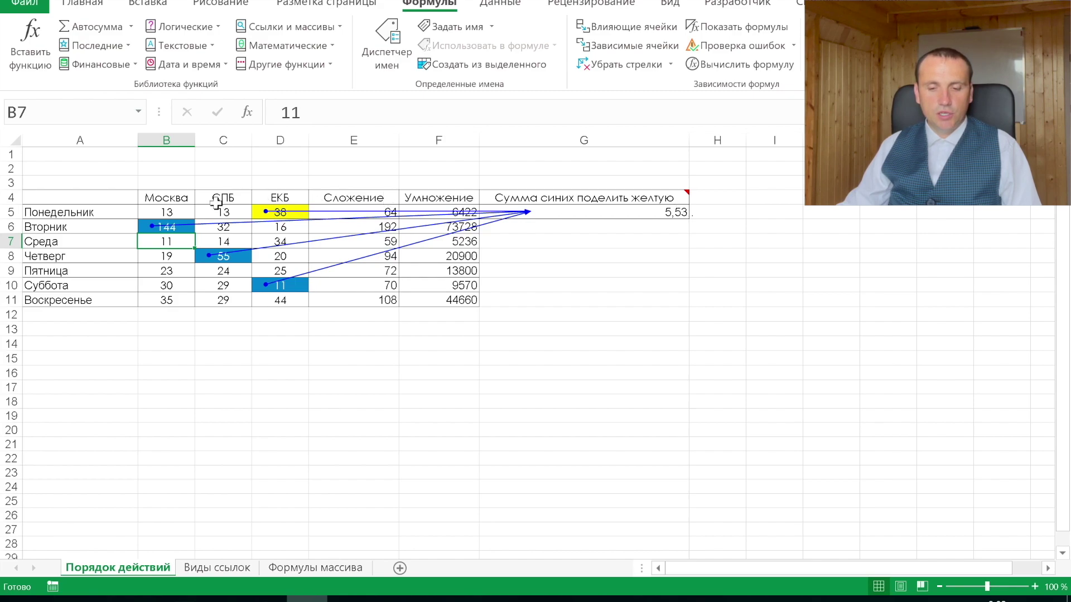
# Trace D8's dependents, toggle Show Formulas on and off, and remove the arrows.
pyautogui.click(287, 257)
pyautogui.click(629, 45)
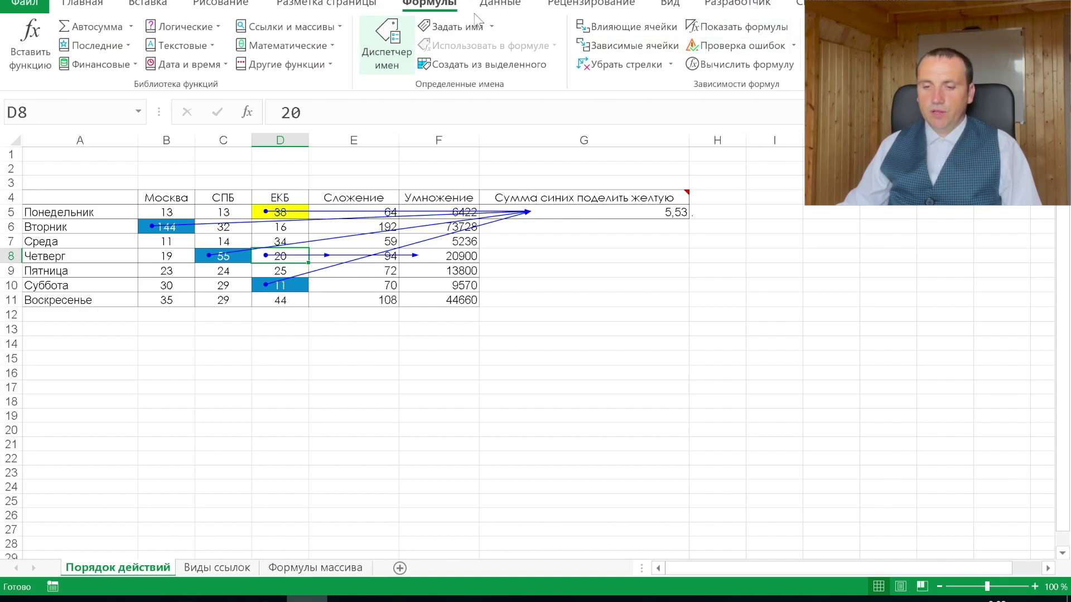
pyautogui.click(755, 28)
pyautogui.click(625, 64)
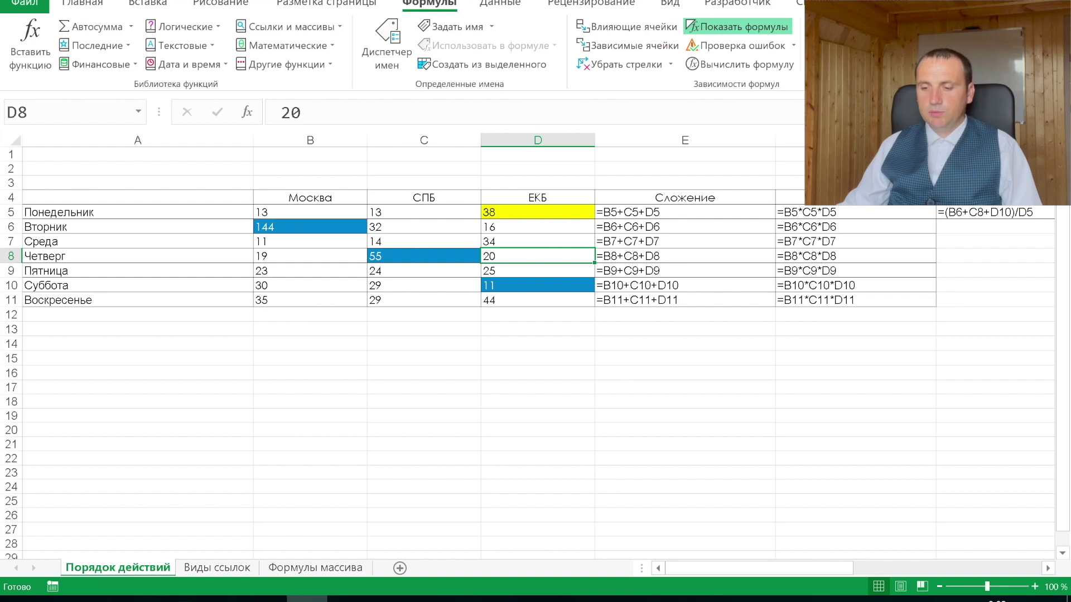
pyautogui.click(736, 31)
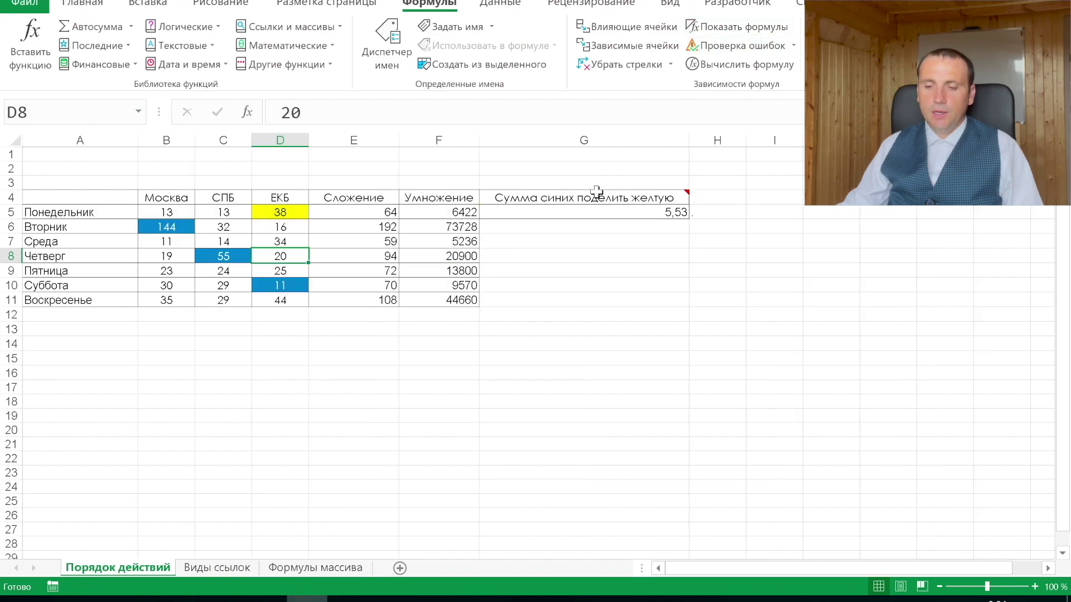
# Set D5 to 138, recalculate with F9 so G5 shows 1,52, and go to Виды ссылок.
pyautogui.click(561, 207)
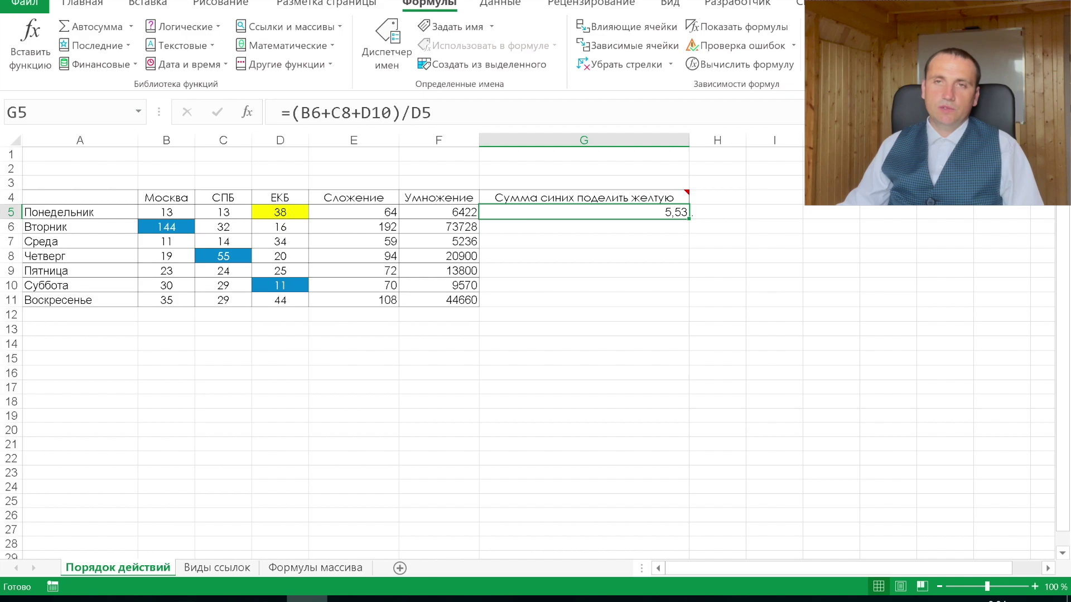
pyautogui.click(273, 215)
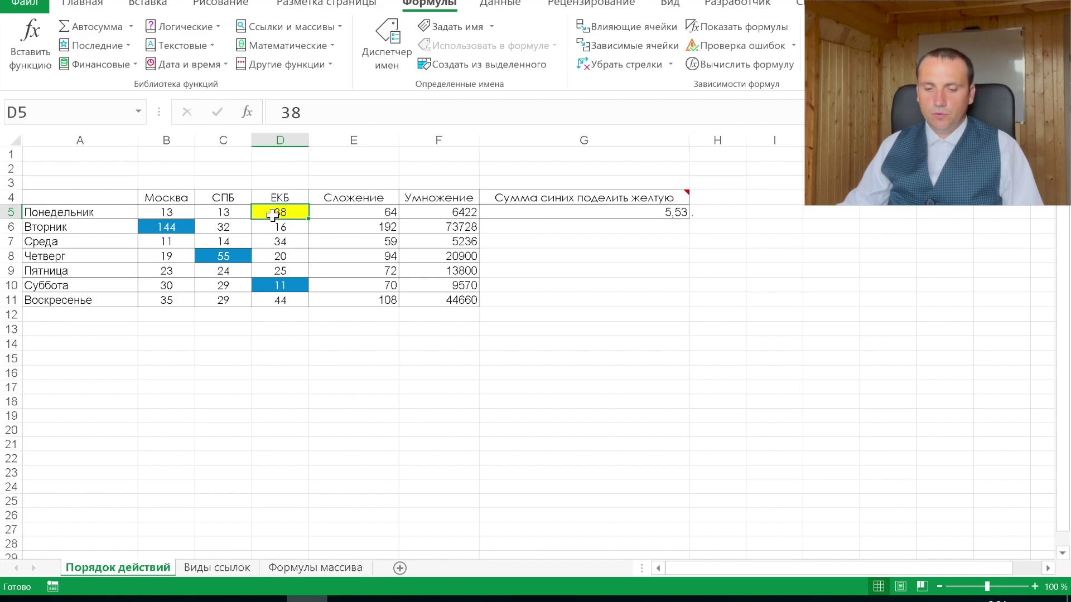
pyautogui.write('138')
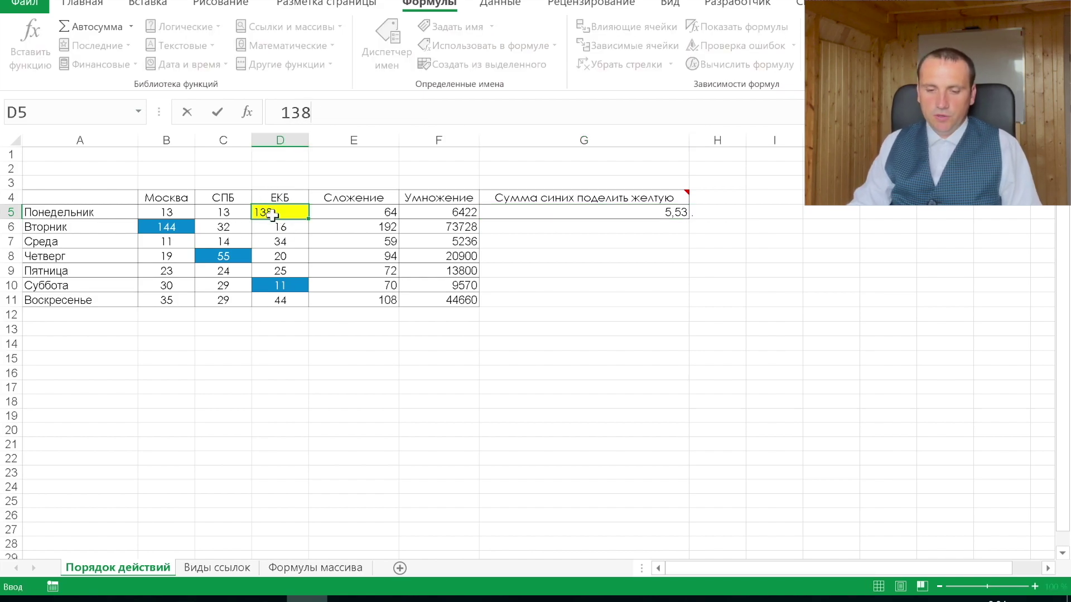
pyautogui.press('Return')
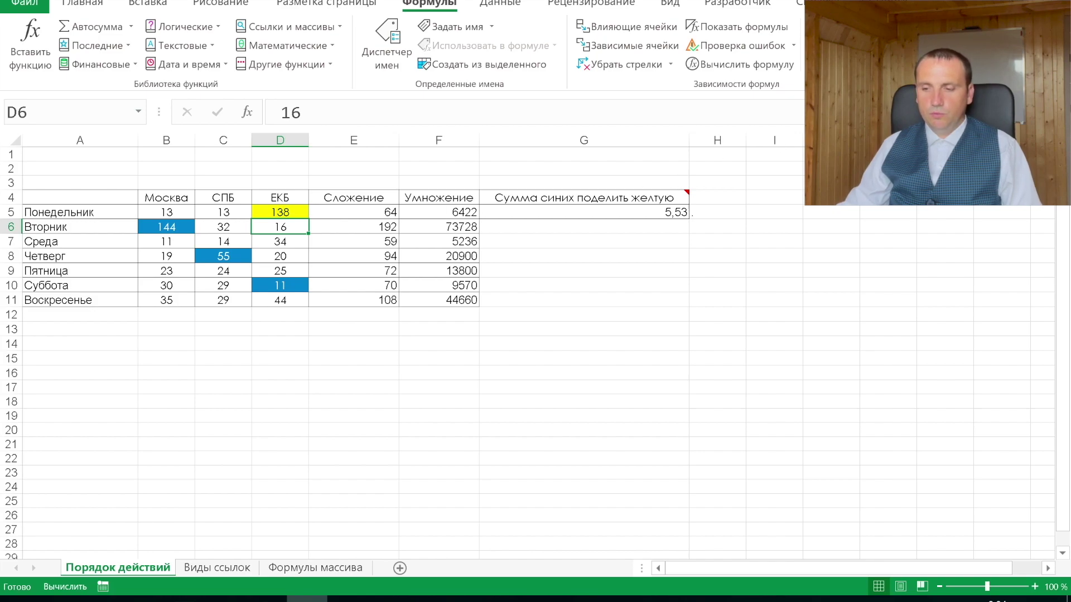
pyautogui.press('F9')
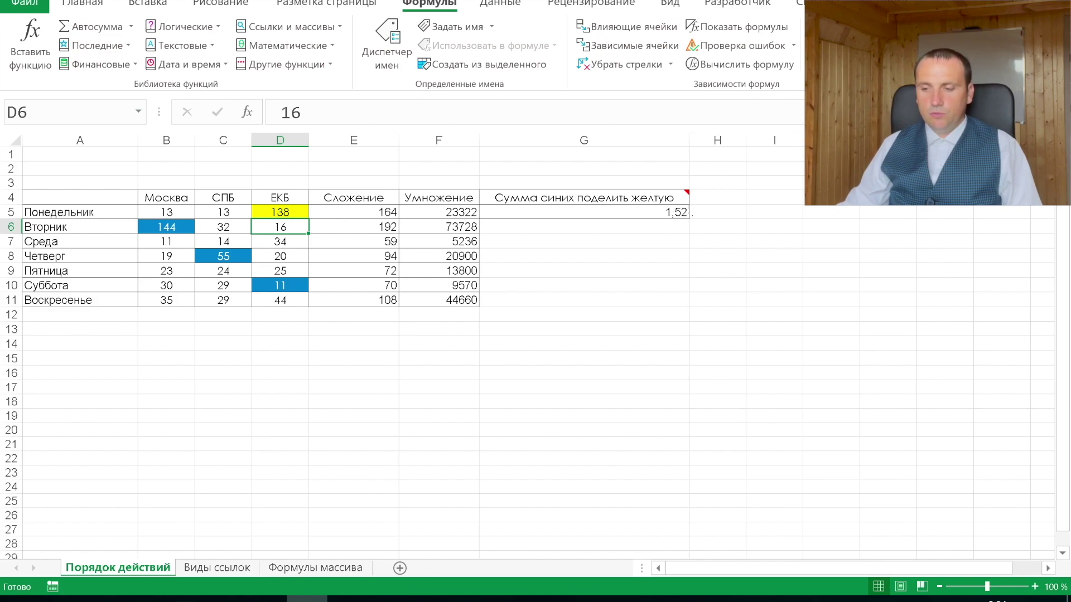
pyautogui.click(568, 213)
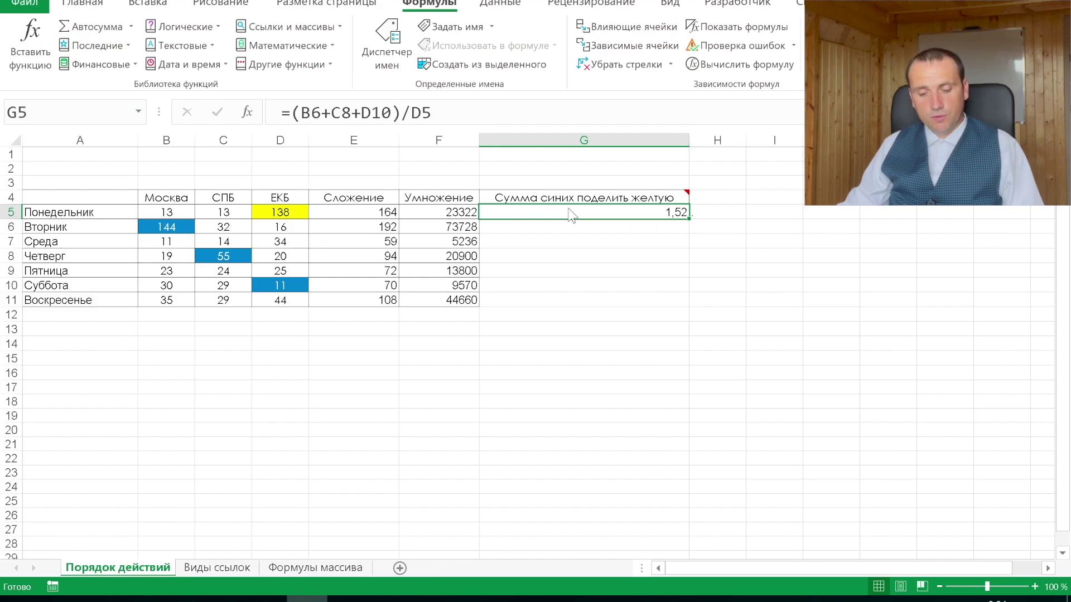
pyautogui.click(217, 567)
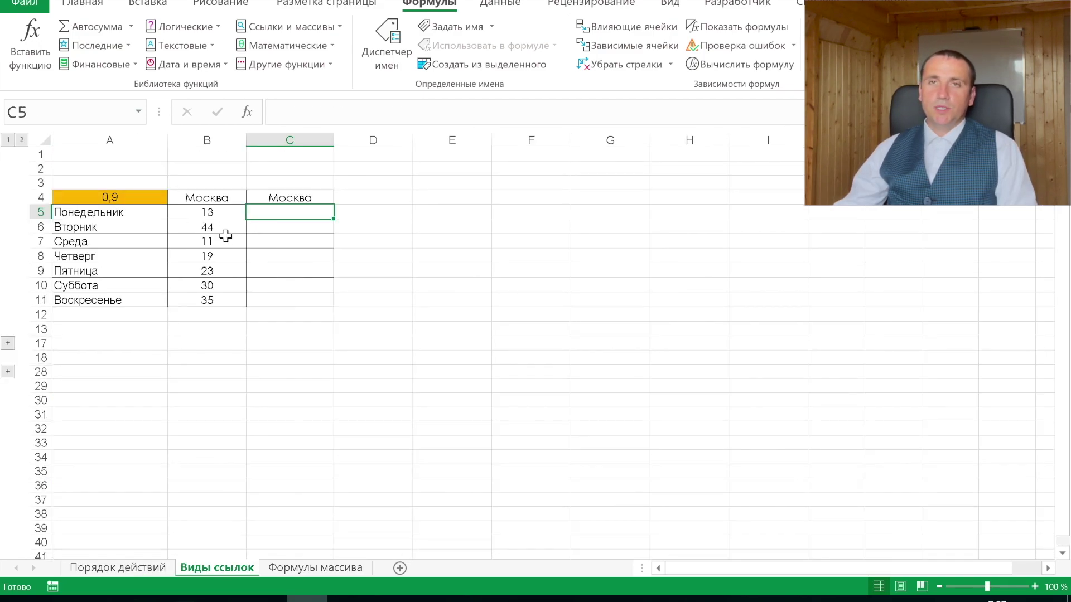
# Enter a formula in C5 multiplying B5 by the A4 coefficient and copy it to C11.
pyautogui.click(111, 199)
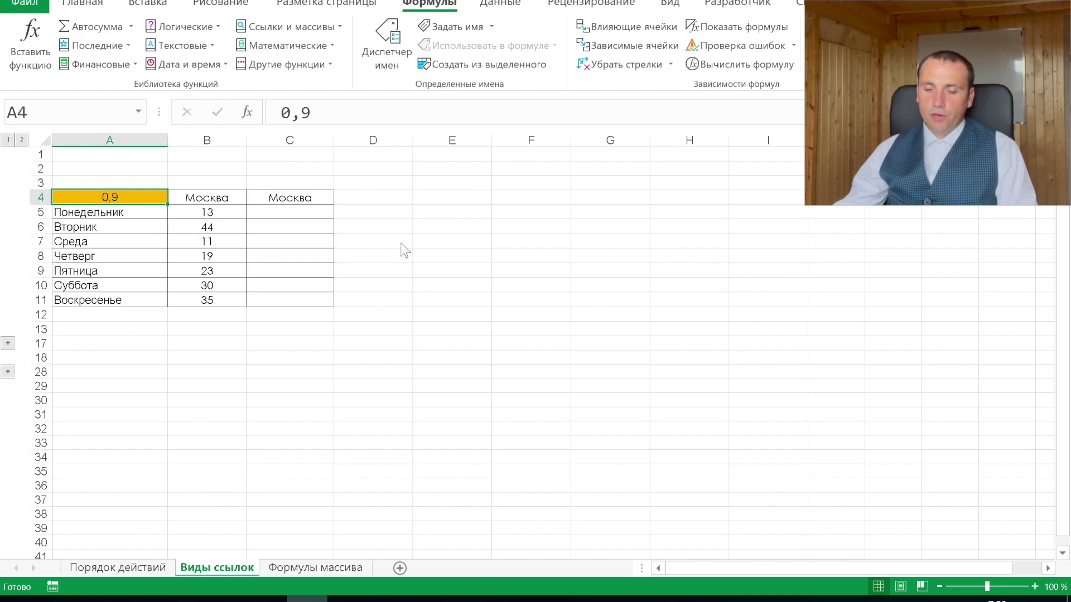
pyautogui.click(294, 215)
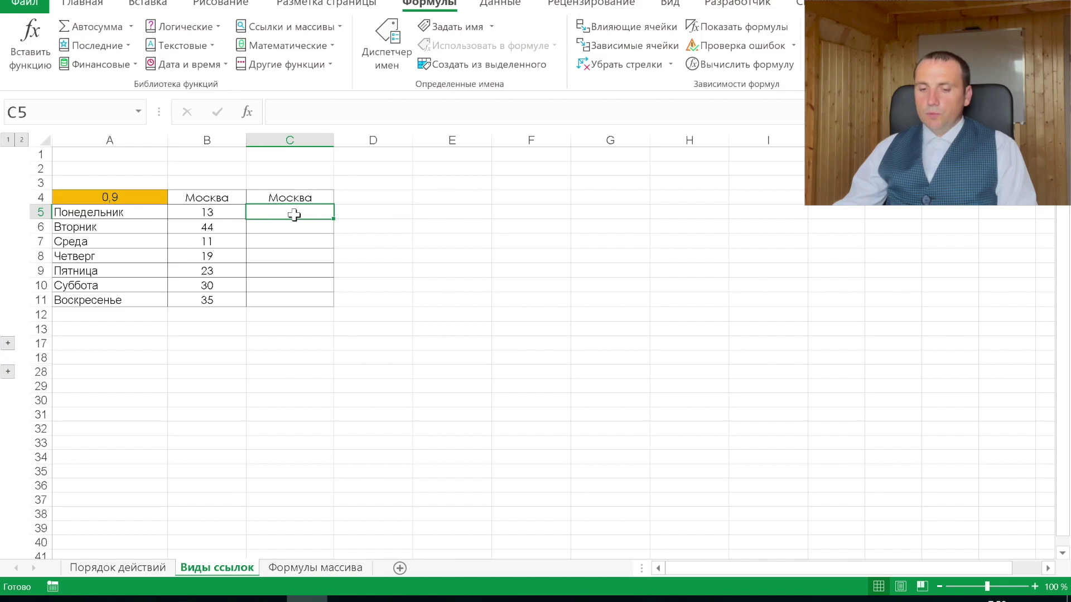
pyautogui.moveTo(239, 215); pyautogui.dragTo(232, 307)
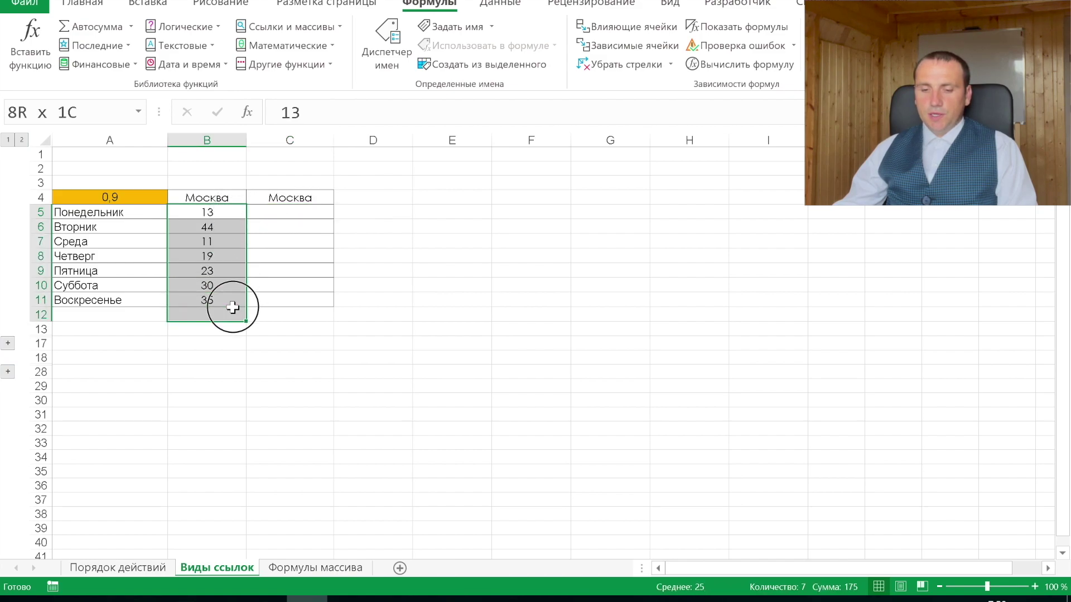
pyautogui.click(222, 197)
pyautogui.click(286, 216)
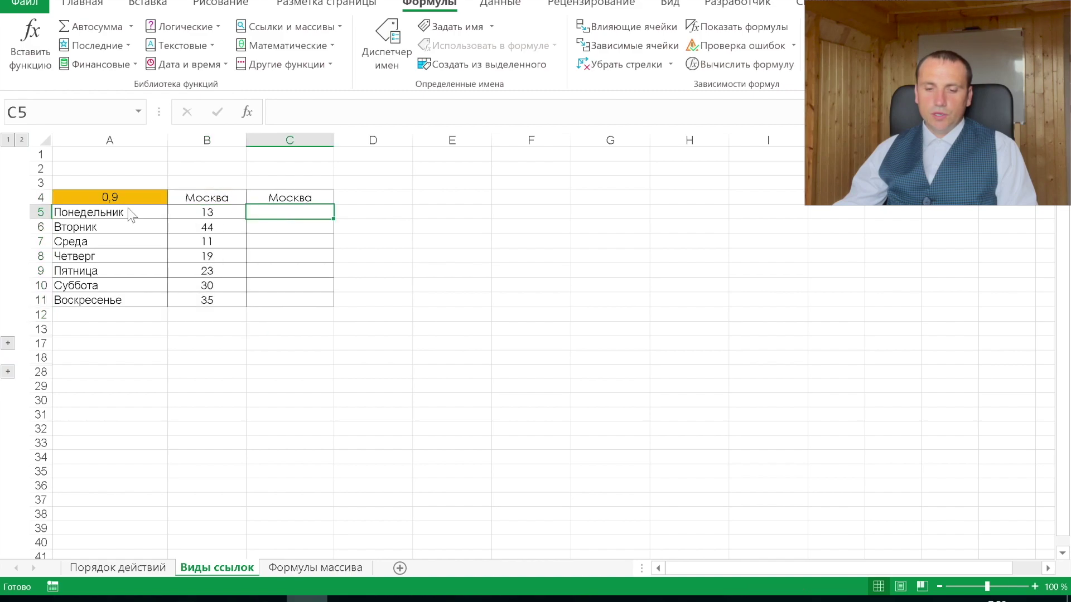
pyautogui.write('=')
pyautogui.press('Left')
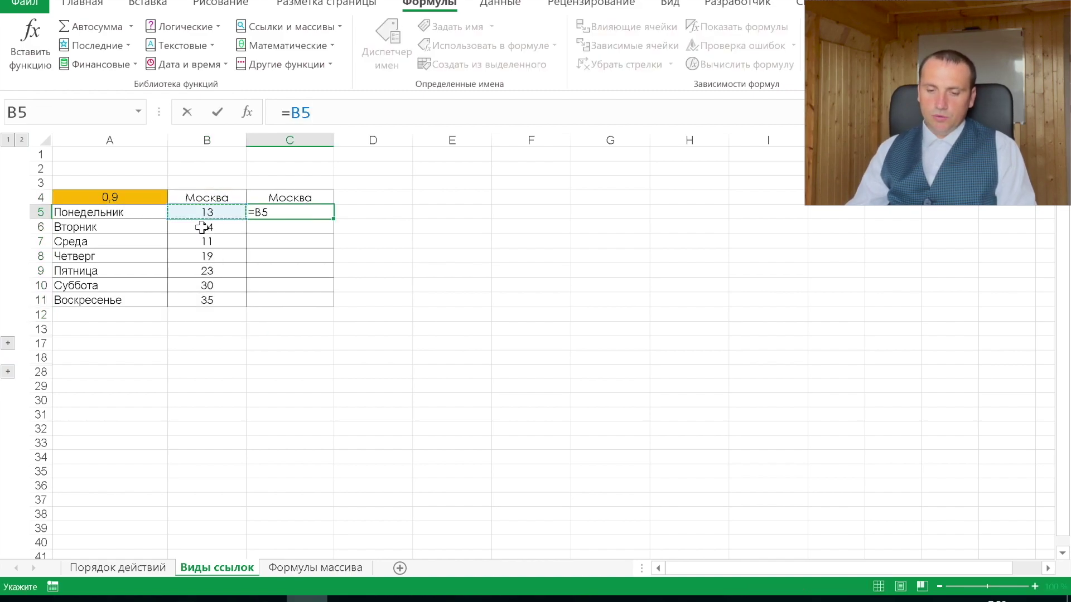
pyautogui.write('*')
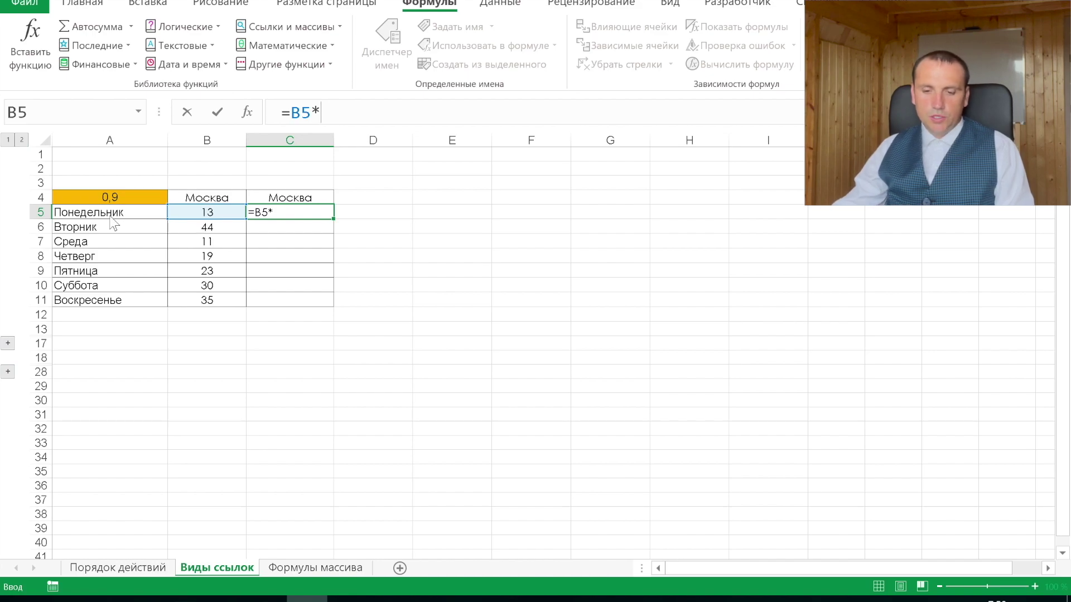
pyautogui.click(118, 193)
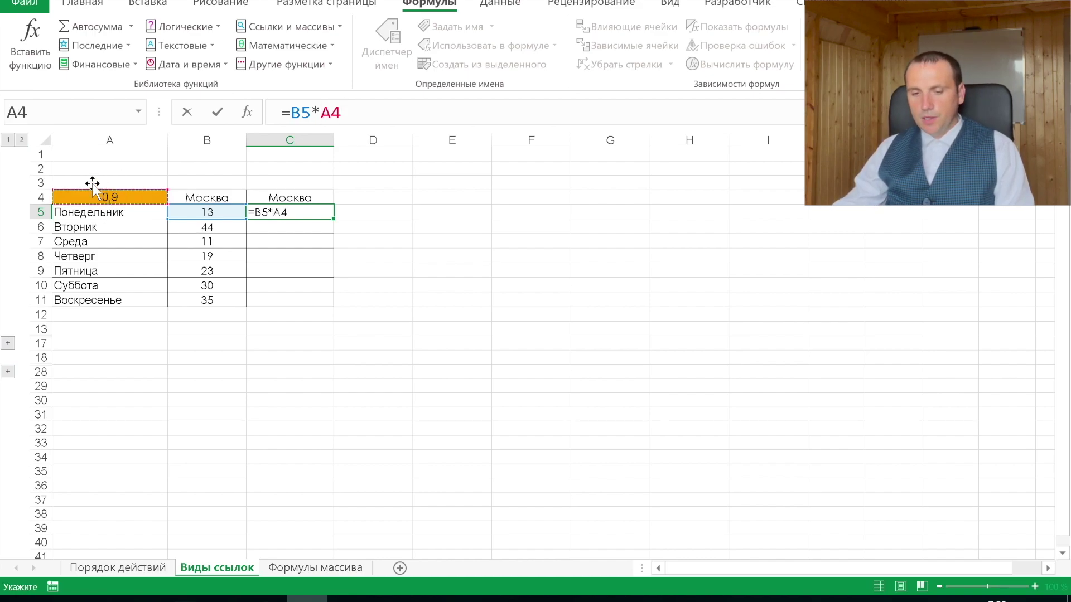
pyautogui.press('F4')
pyautogui.press('F4')
pyautogui.press('F4')
pyautogui.press('F4')
pyautogui.press('F4')
pyautogui.press('F4')
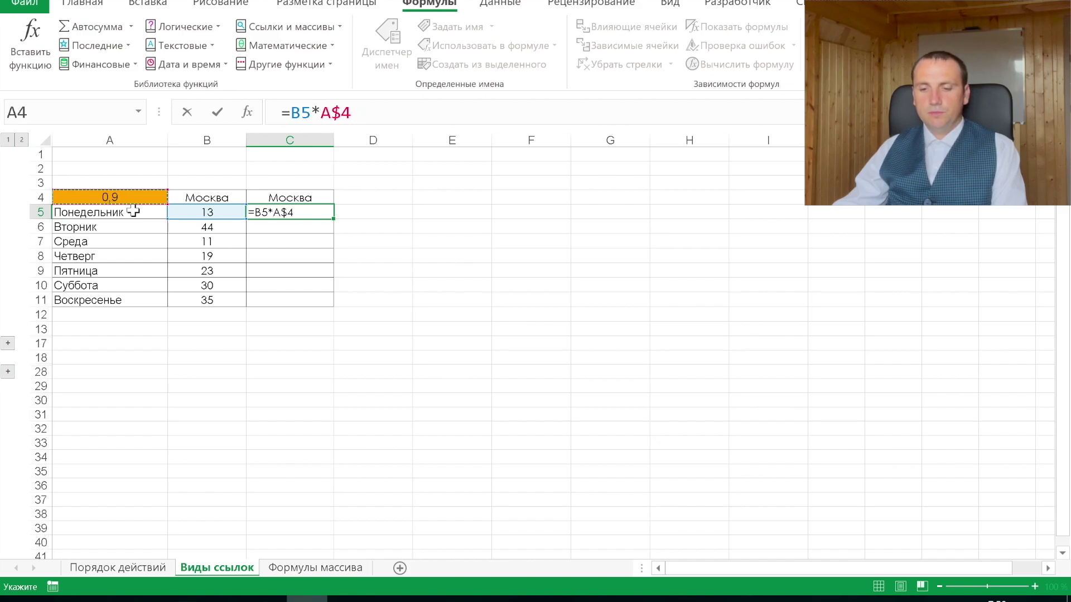
pyautogui.click(334, 112)
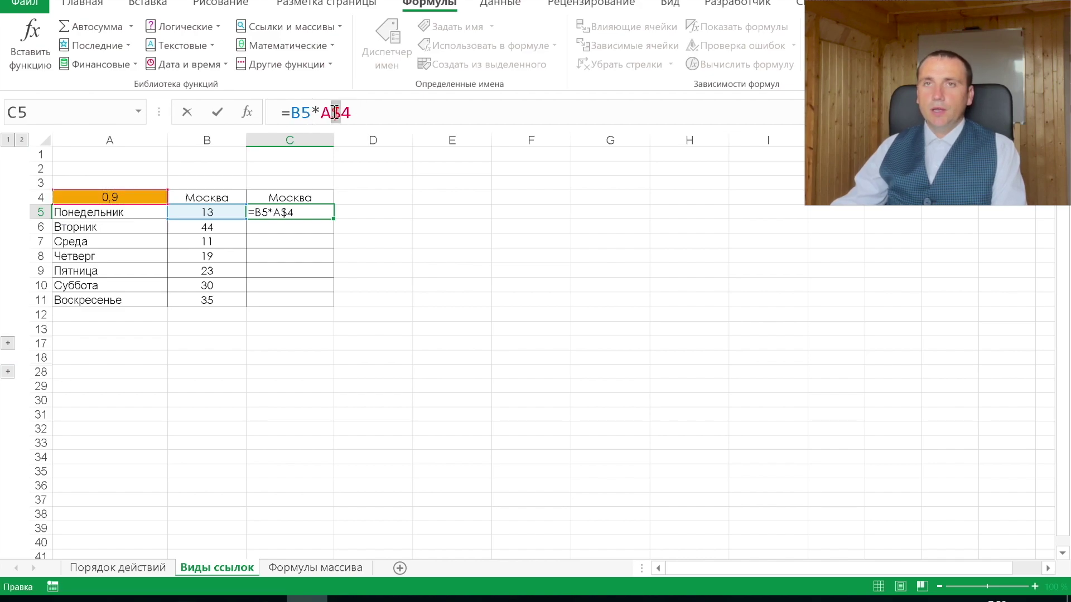
pyautogui.press('Return')
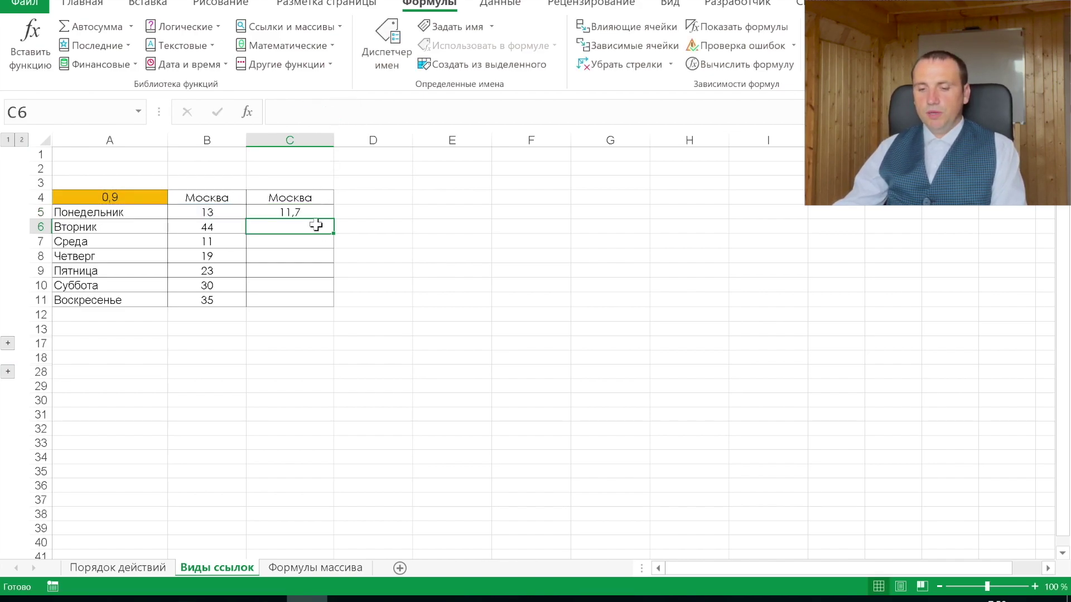
pyautogui.click(316, 212)
pyautogui.moveTo(332, 220); pyautogui.dragTo(318, 302)
pyautogui.click(300, 236)
# Fix C5 to =B5*$A$4, refill C5:C11 (11,7 to 31,5), and expand the СПБ rows.
pyautogui.click(315, 212)
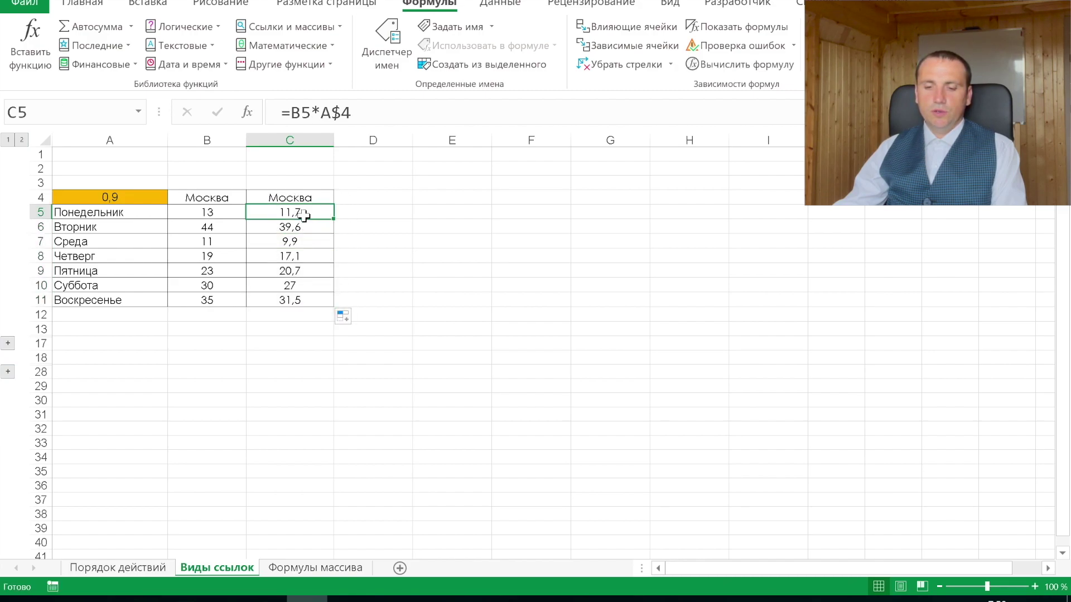
pyautogui.click(342, 118)
pyautogui.press('F4')
pyautogui.press('F4')
pyautogui.press('F4')
pyautogui.press('Return')
pyautogui.click(310, 211)
pyautogui.moveTo(333, 216); pyautogui.dragTo(329, 301)
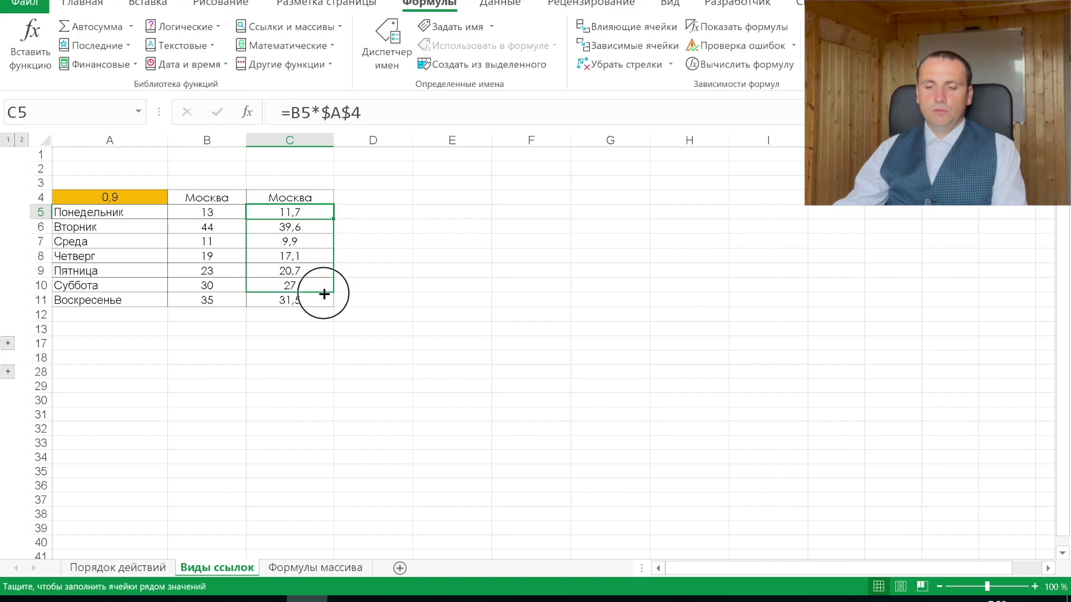
pyautogui.click(8, 343)
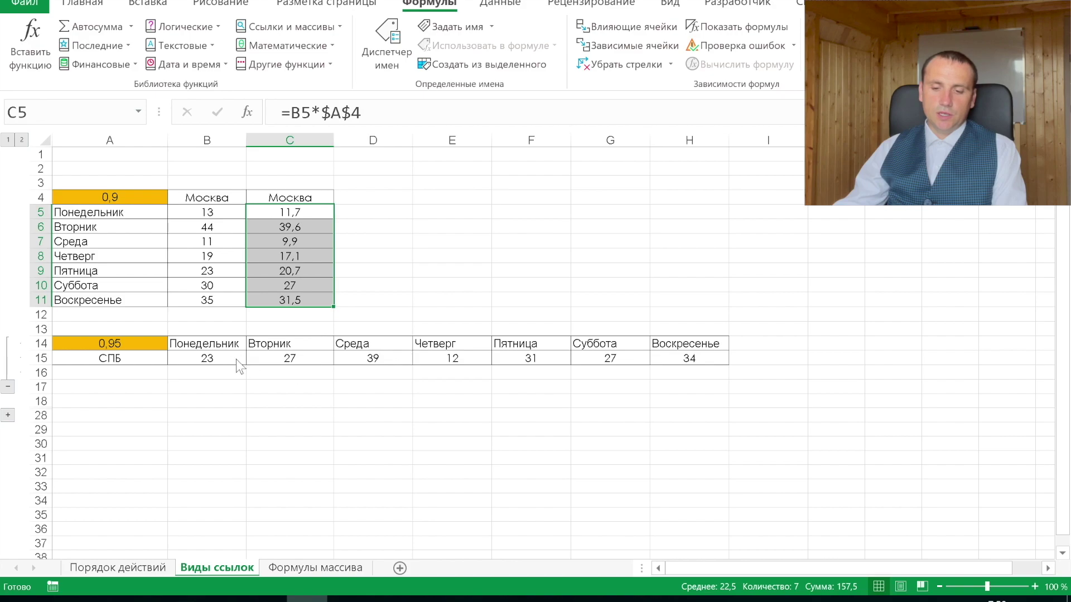
# Enter =B15*$A$14 in B16, multiplying Monday's СПБ value by the 0,95 coefficient.
pyautogui.moveTo(236, 359); pyautogui.dragTo(279, 359)
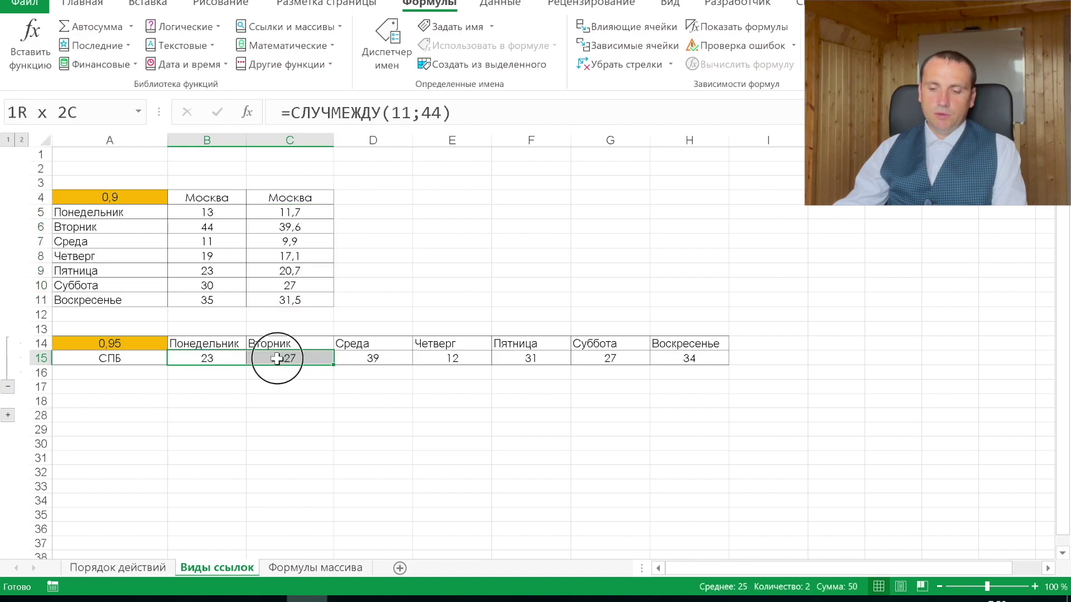
pyautogui.click(201, 378)
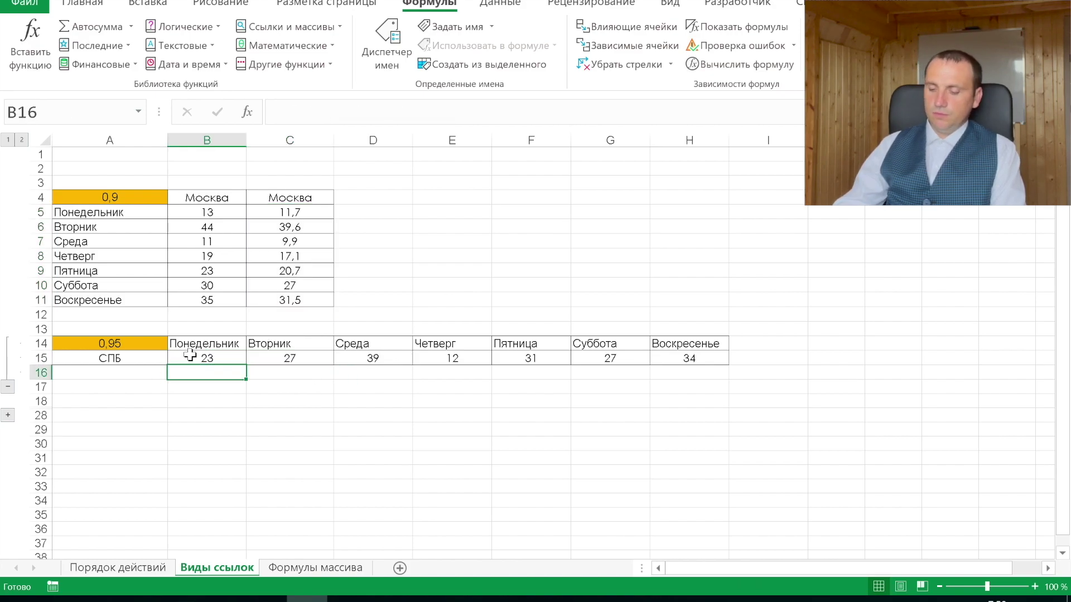
pyautogui.write('=')
pyautogui.click(190, 355)
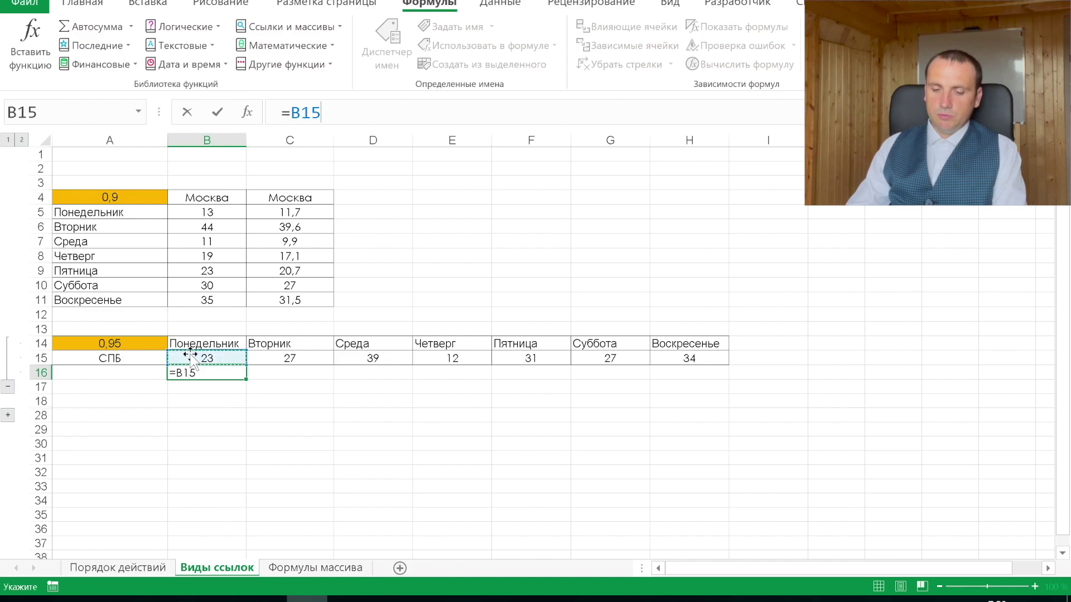
pyautogui.write('*')
pyautogui.press('Left')
pyautogui.press('Up')
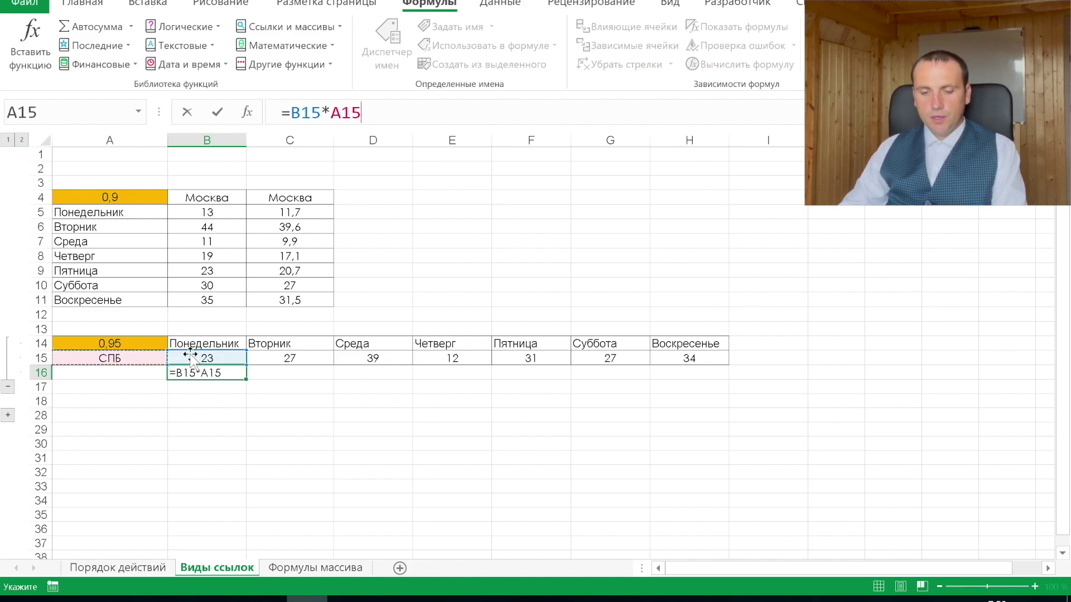
pyautogui.press('Up')
pyautogui.press('F4')
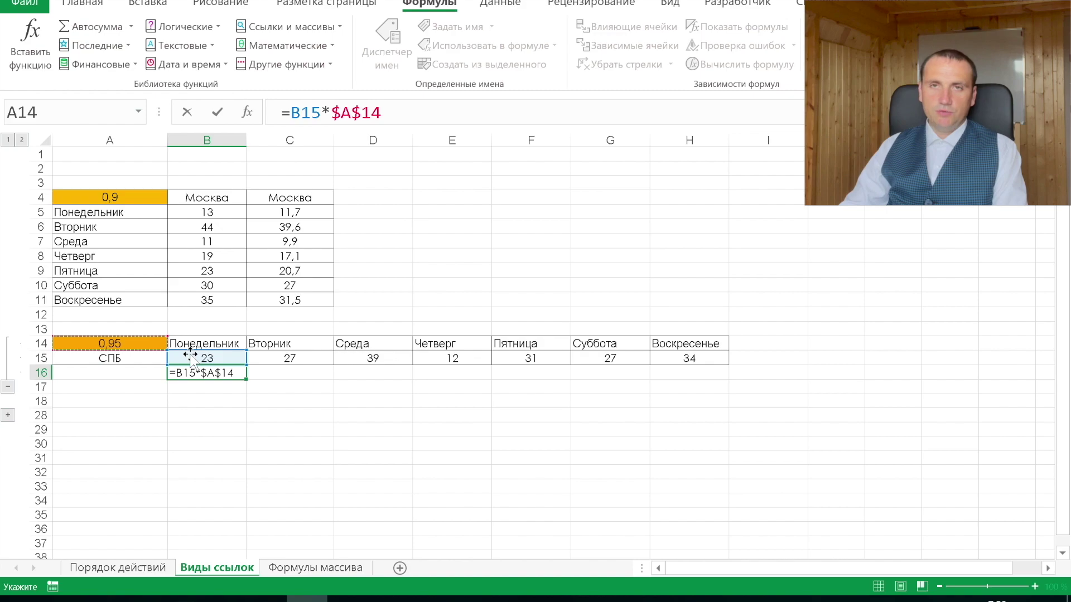
pyautogui.press('Return')
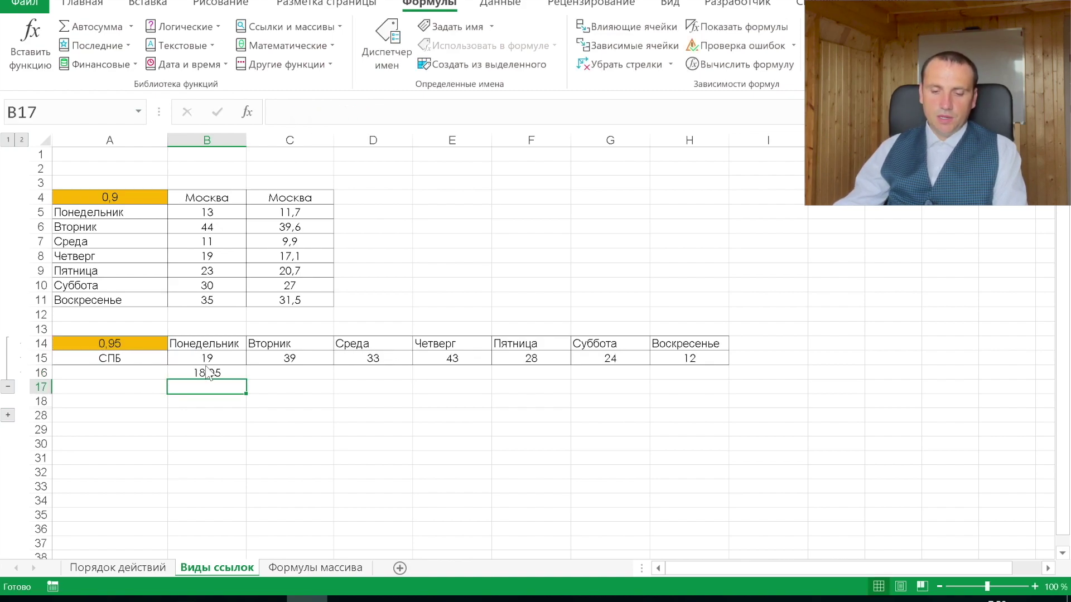
# Copy the B16 formula across to H16, giving 26,6 through 12,35.
pyautogui.click(234, 374)
pyautogui.moveTo(245, 379); pyautogui.dragTo(689, 375)
pyautogui.scroll(-1, 689, 375)
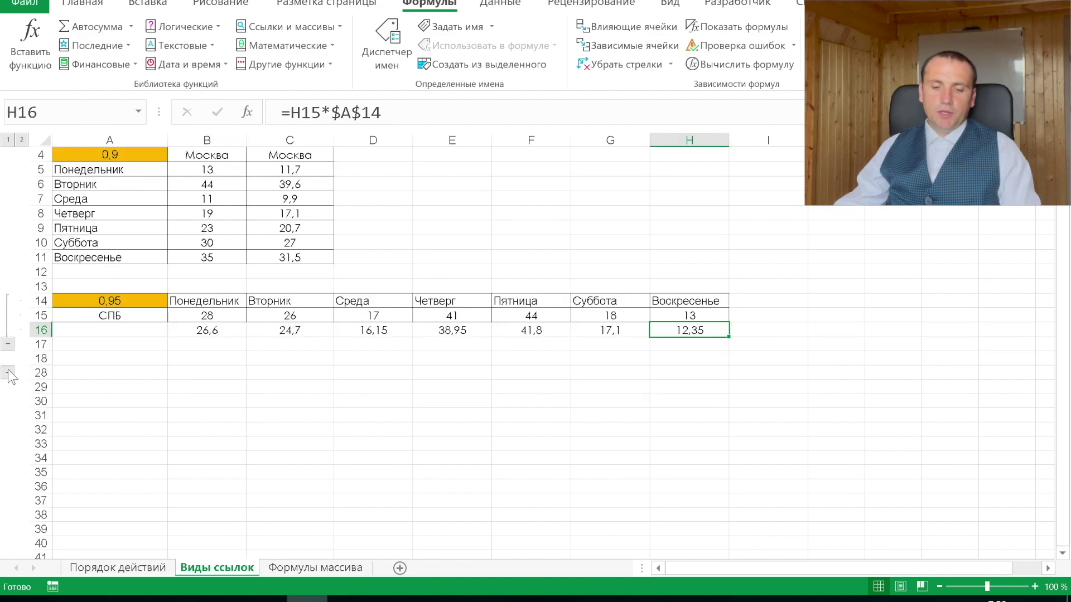
pyautogui.click(8, 373)
# Inspect the seasonality inputs: January coefficient C20, February D20, and Monday's value B21.
pyautogui.click(312, 416)
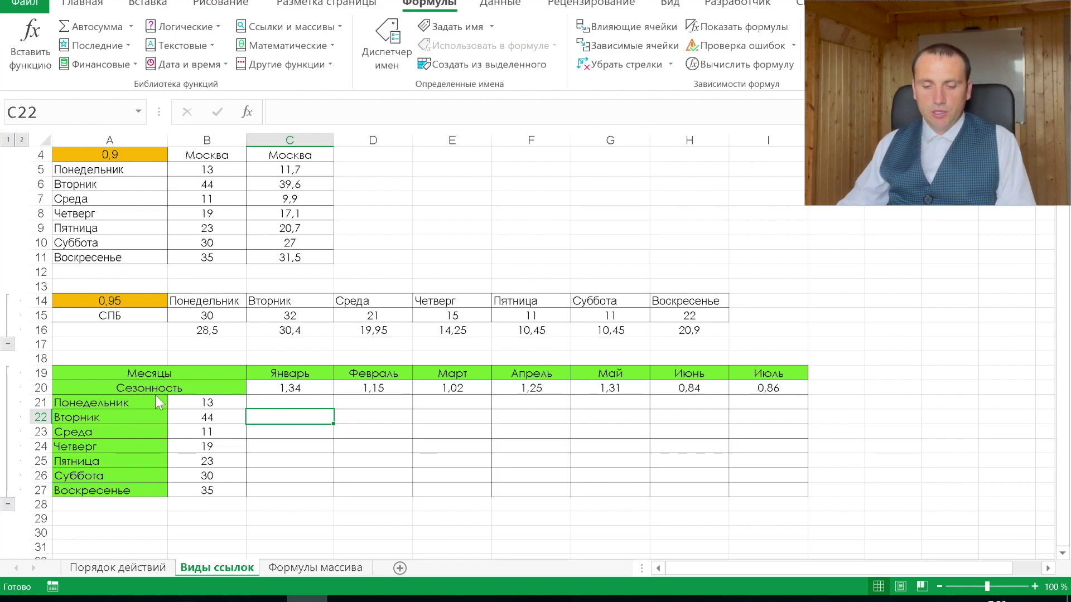
pyautogui.click(297, 400)
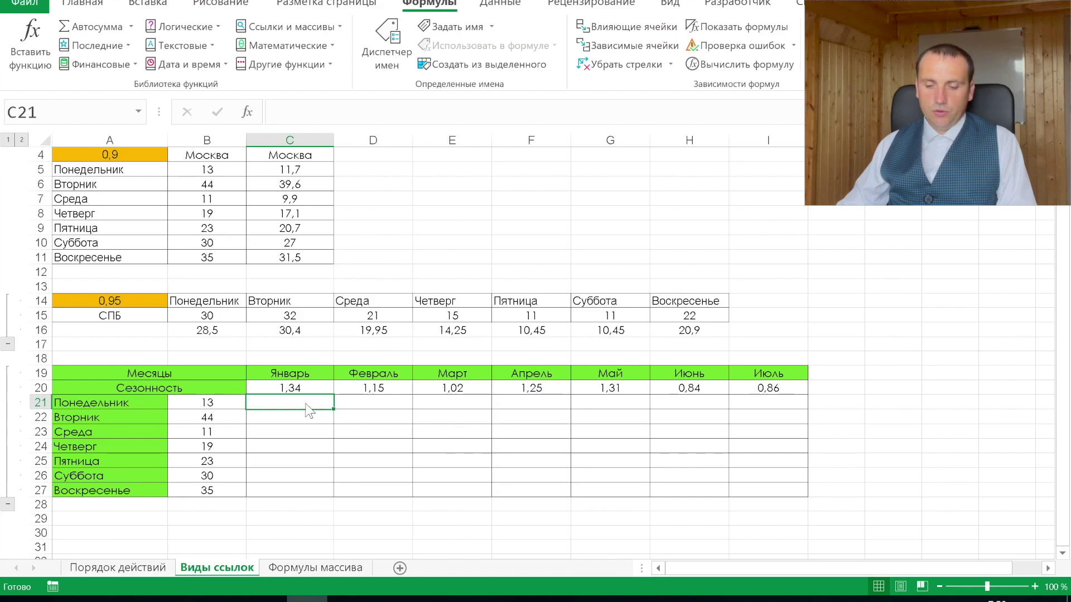
pyautogui.click(287, 385)
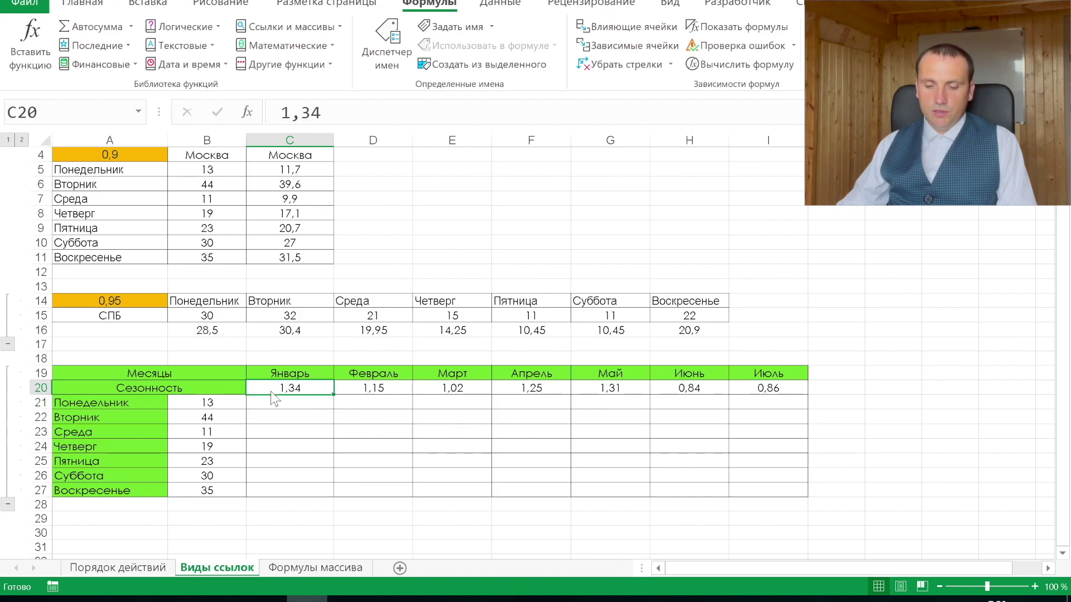
pyautogui.click(216, 404)
pyautogui.click(364, 389)
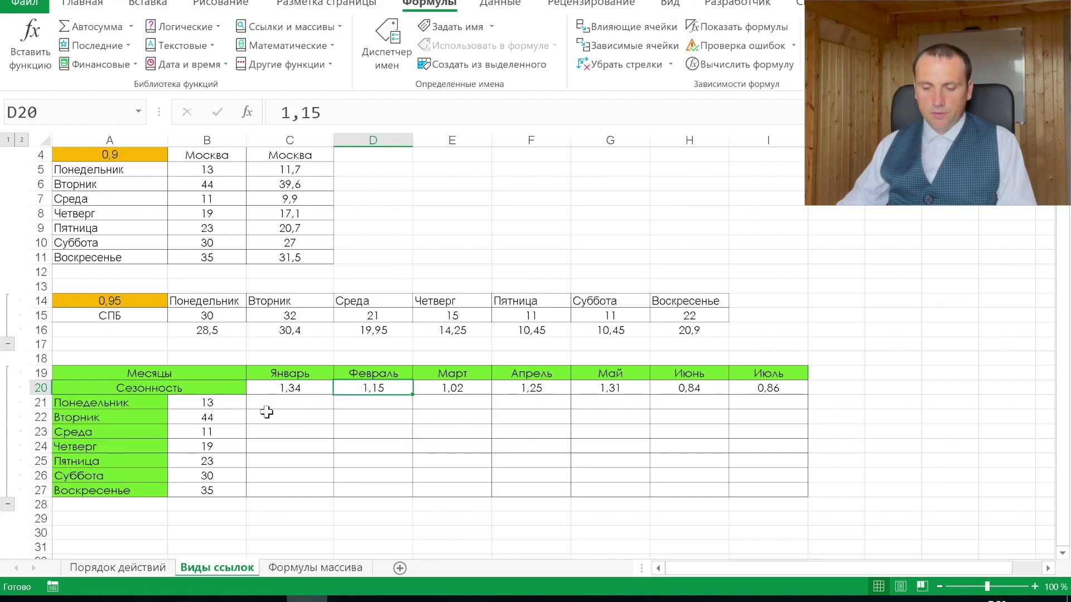
pyautogui.click(232, 407)
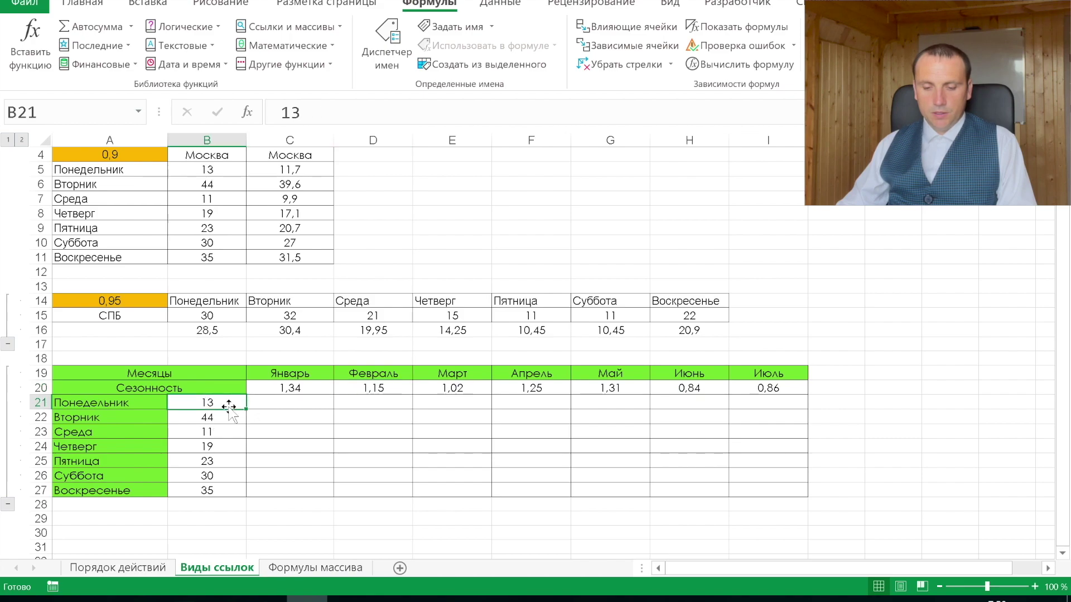
pyautogui.click(288, 403)
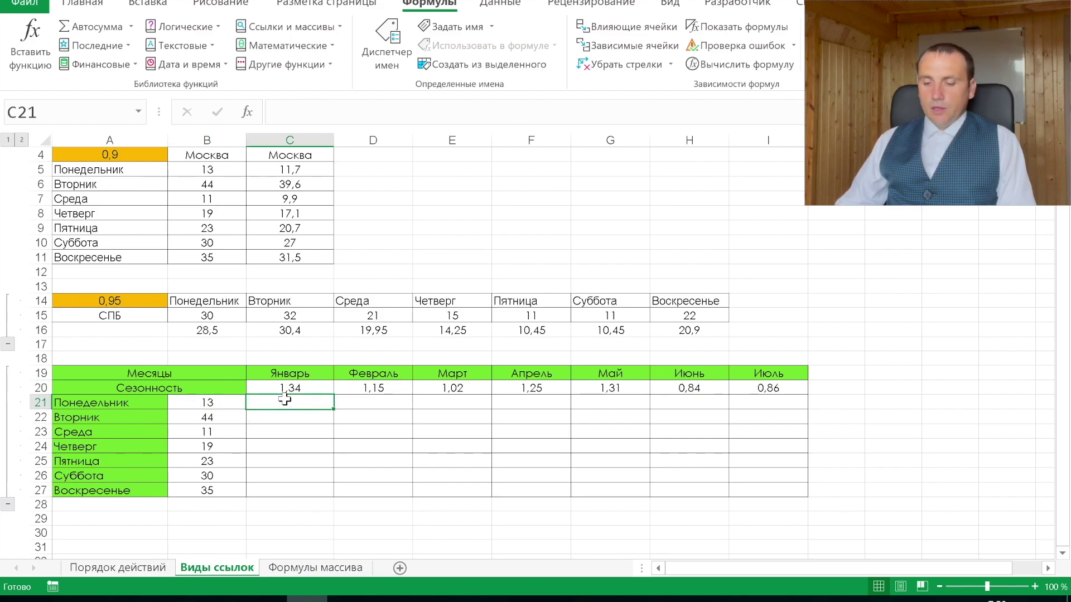
# Enter =$B21*C$20 in C21, giving Monday's January value 17,42.
pyautogui.write('=')
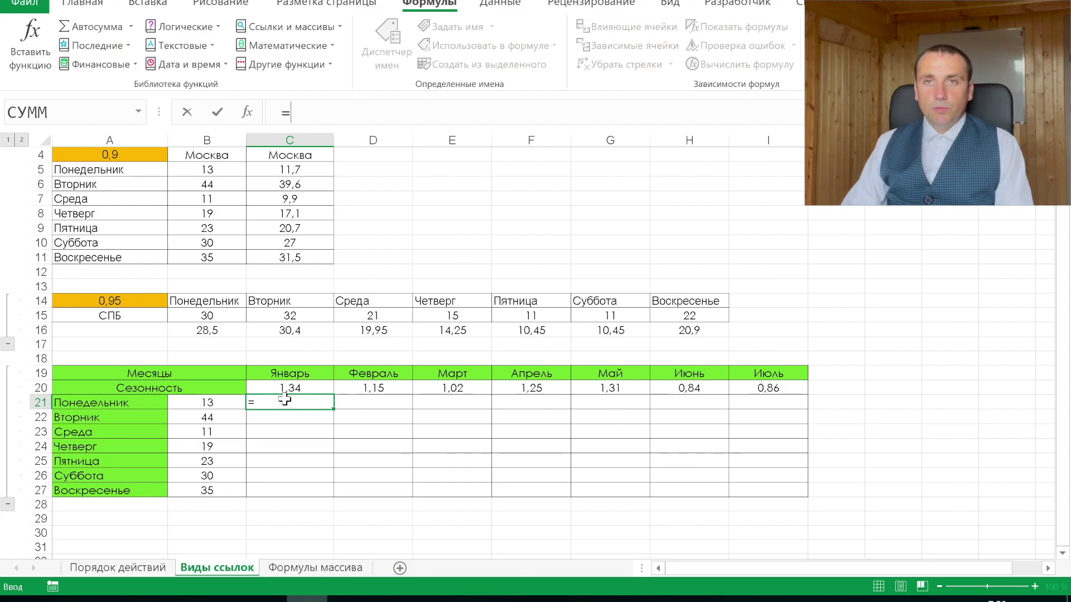
pyautogui.press('Left')
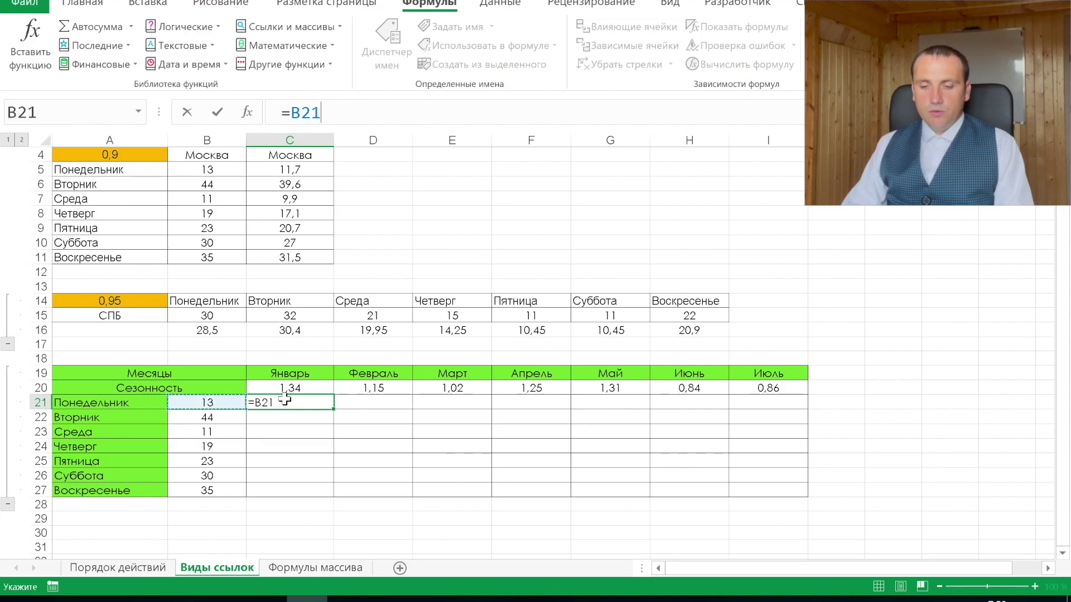
pyautogui.press('F4')
pyautogui.press('F4')
pyautogui.press('F4')
pyautogui.write('*')
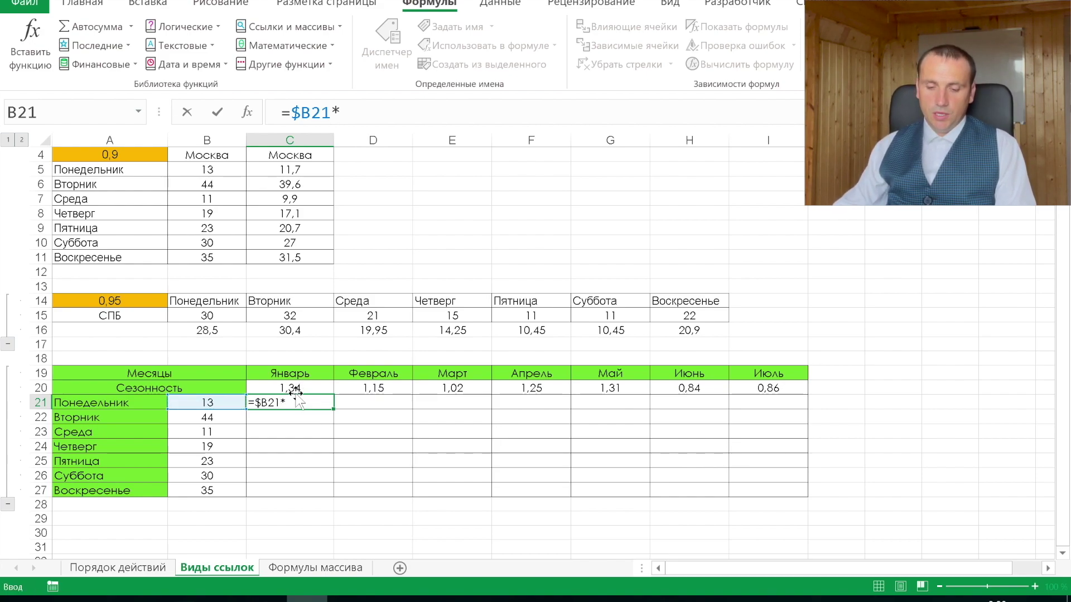
pyautogui.click(295, 387)
pyautogui.press('F4')
pyautogui.press('F4')
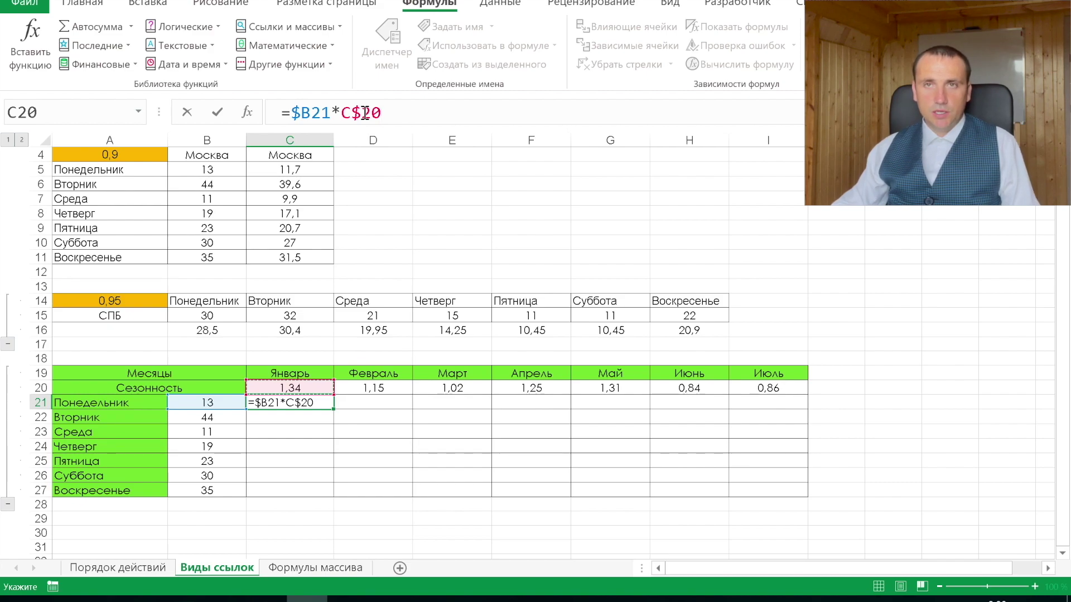
pyautogui.press('Return')
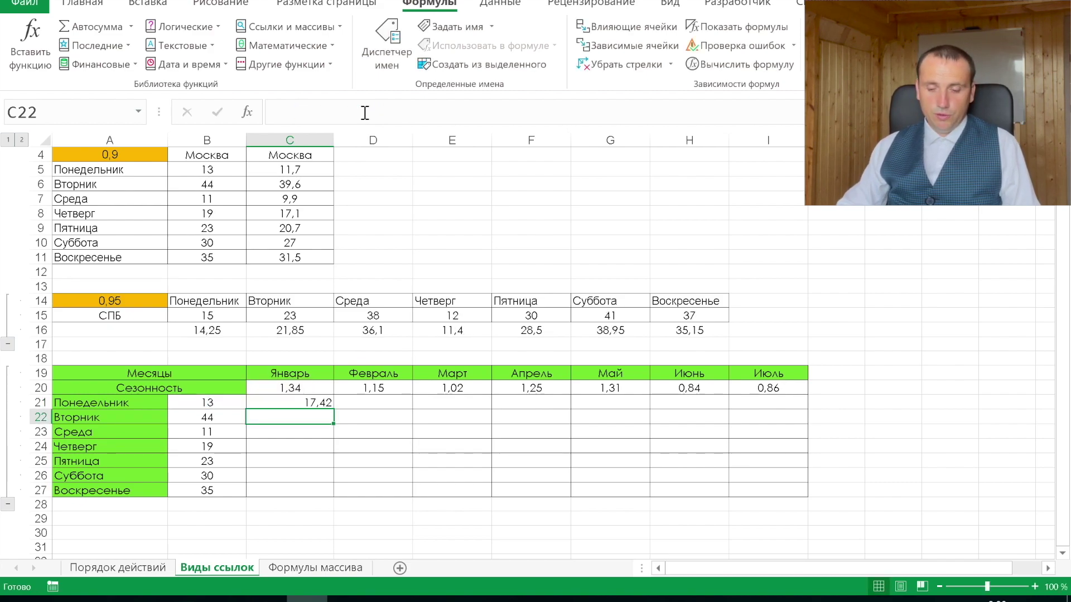
pyautogui.click(318, 408)
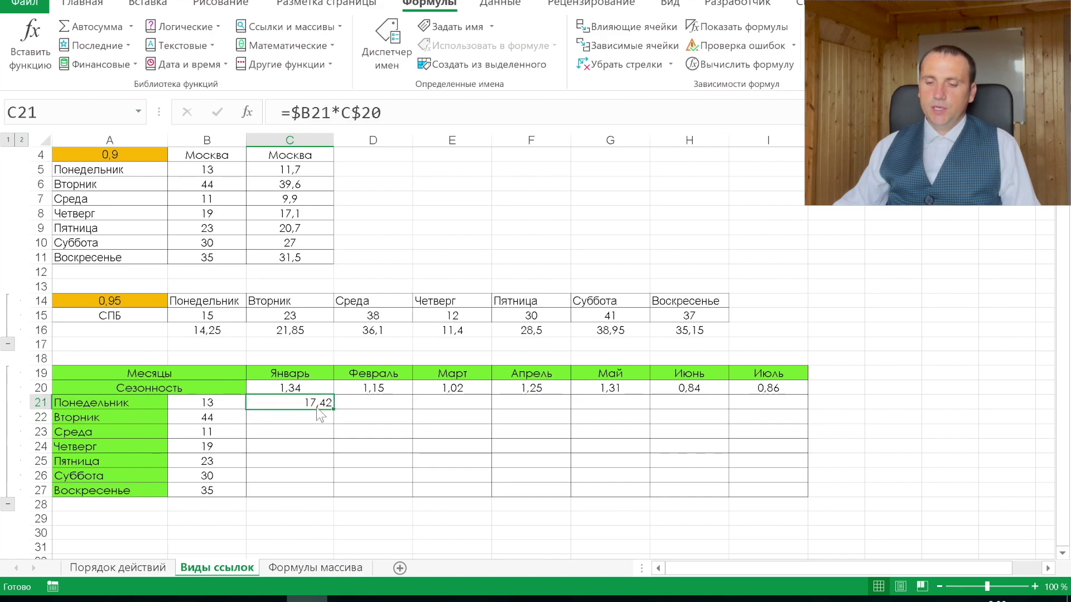
# Fill the C21 formula across C21:I27, then trace precedents for I27, G25 and D22.
pyautogui.moveTo(334, 411)
pyautogui.mouseDown()
pyautogui.moveTo(333, 496)
pyautogui.moveTo(781, 487)
pyautogui.mouseUp()
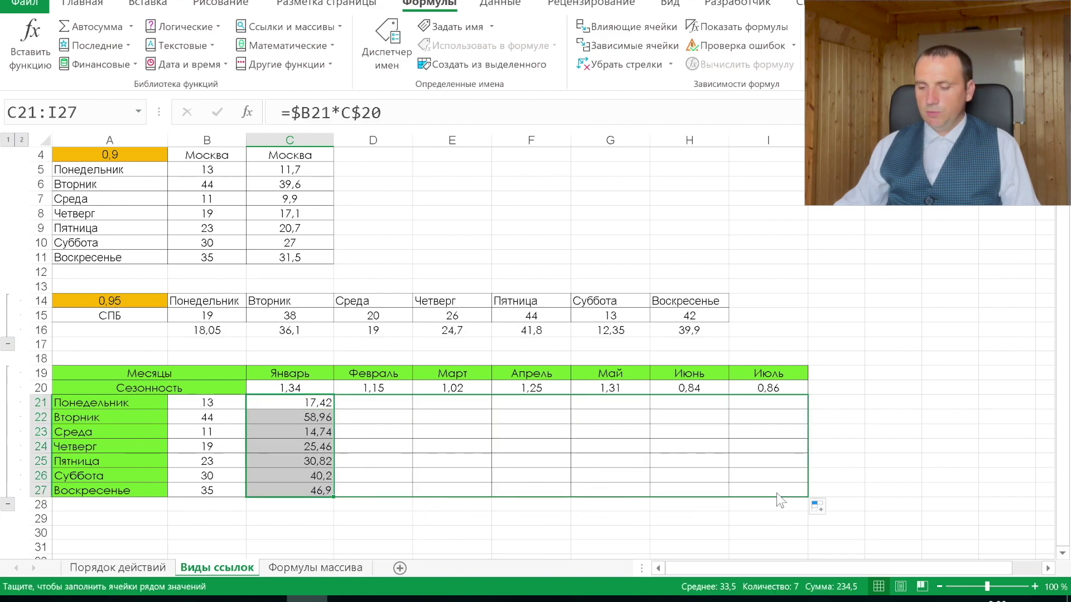
pyautogui.click(781, 487)
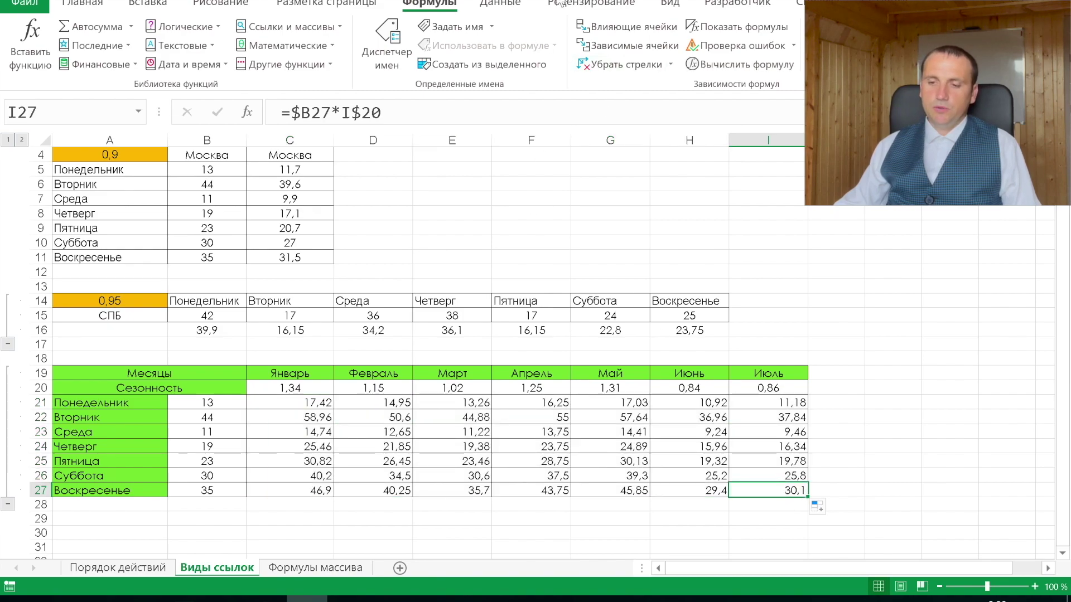
pyautogui.click(614, 26)
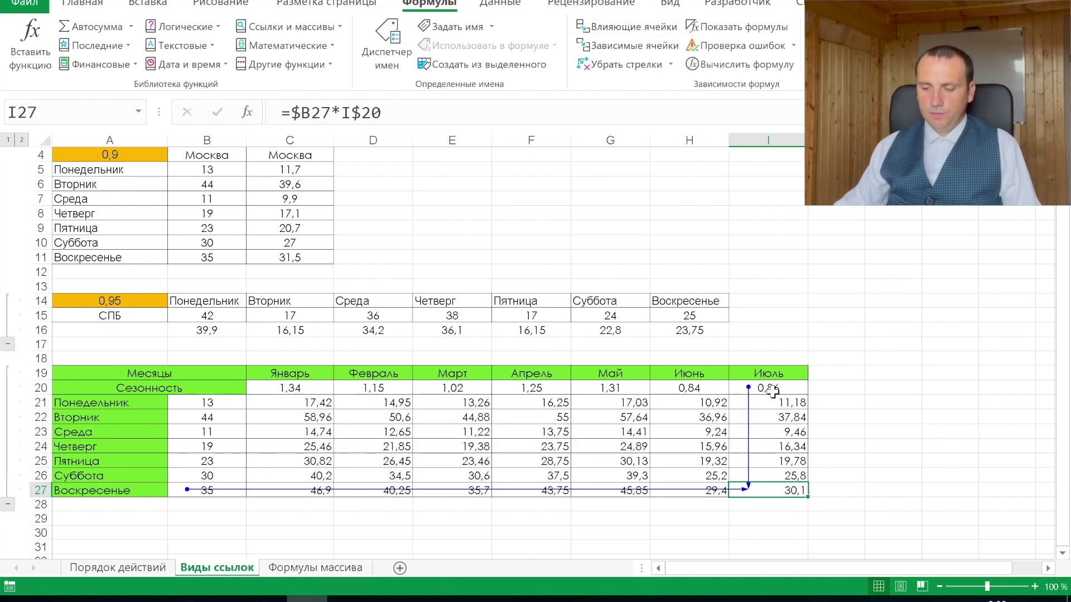
pyautogui.click(606, 462)
pyautogui.click(619, 27)
pyautogui.click(390, 418)
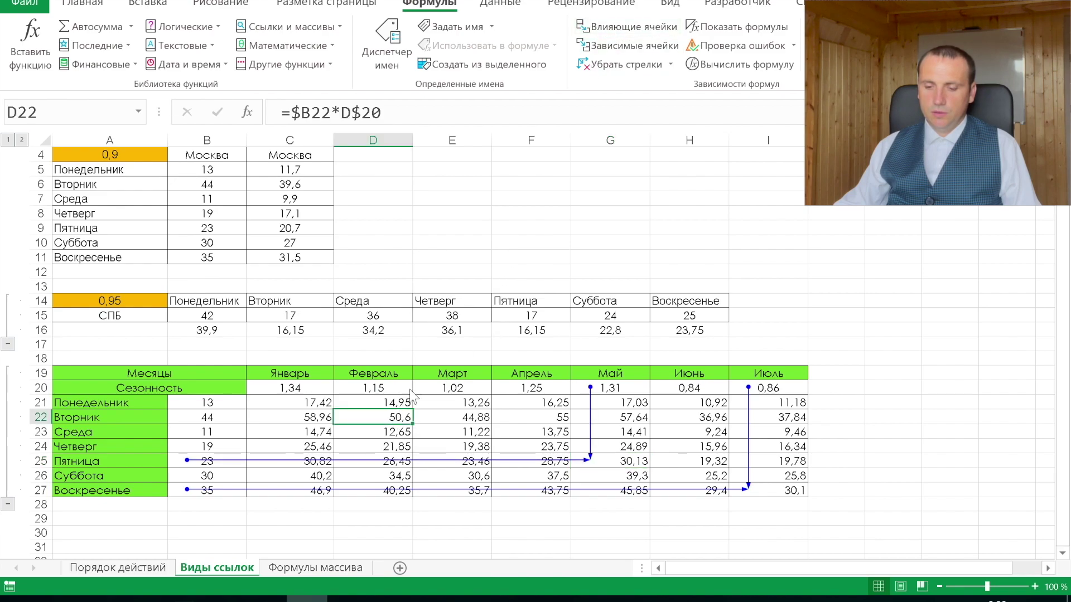
pyautogui.click(629, 27)
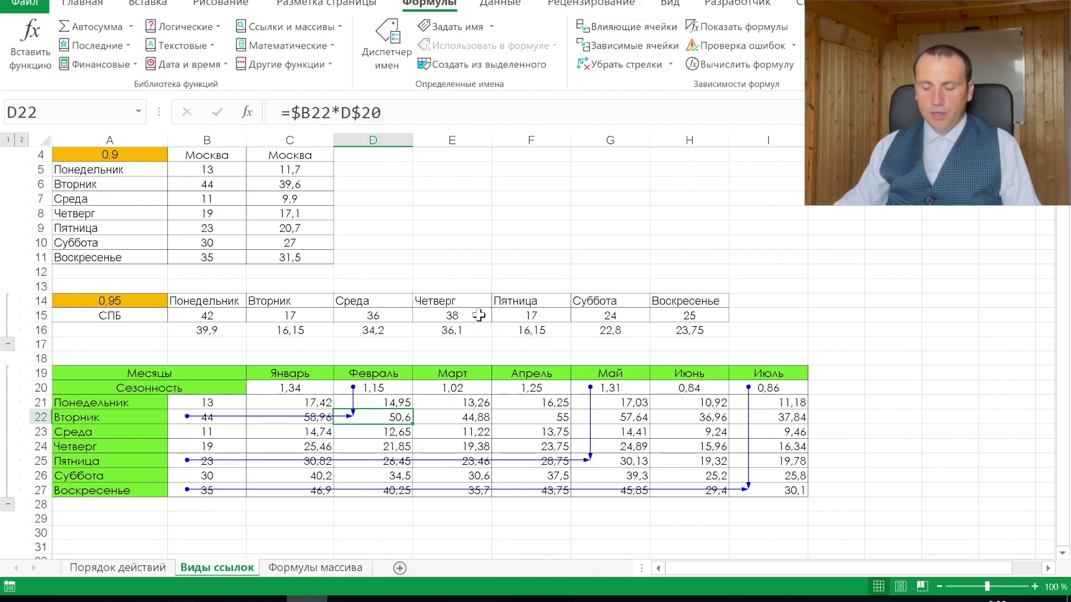
# Change January's coefficient in C20 to 2,34, then switch to the Формулы массива sheet.
pyautogui.click(290, 387)
pyautogui.click(283, 112)
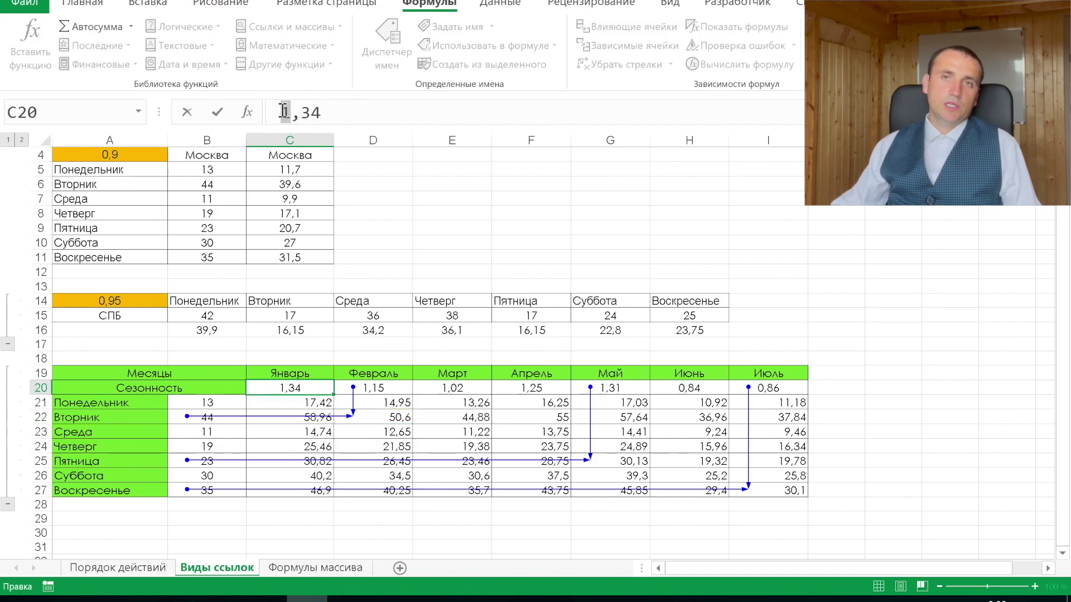
pyautogui.write('2')
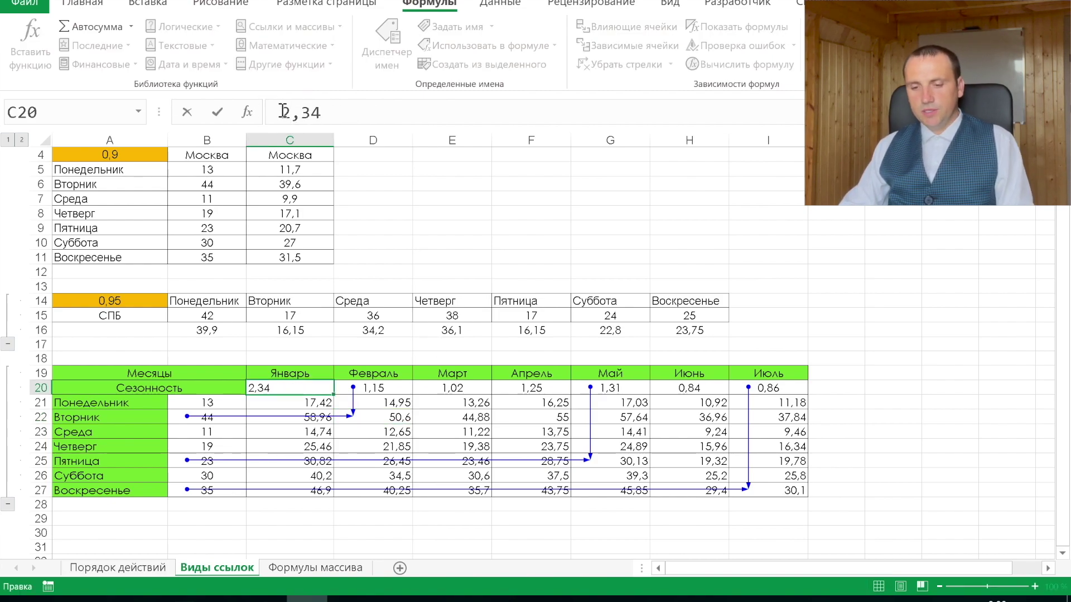
pyautogui.press('Return')
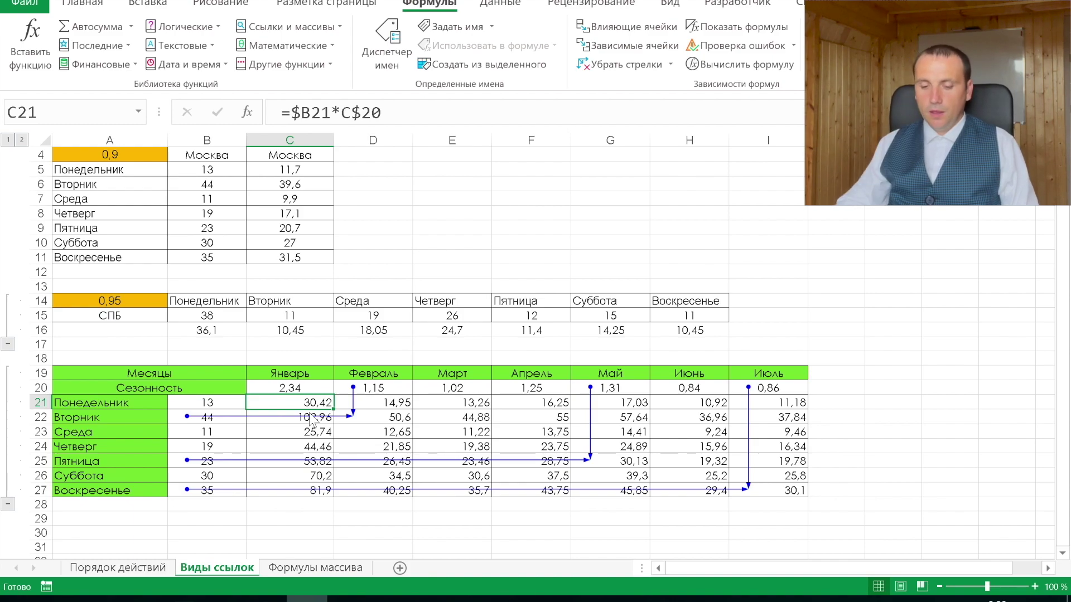
pyautogui.click(315, 568)
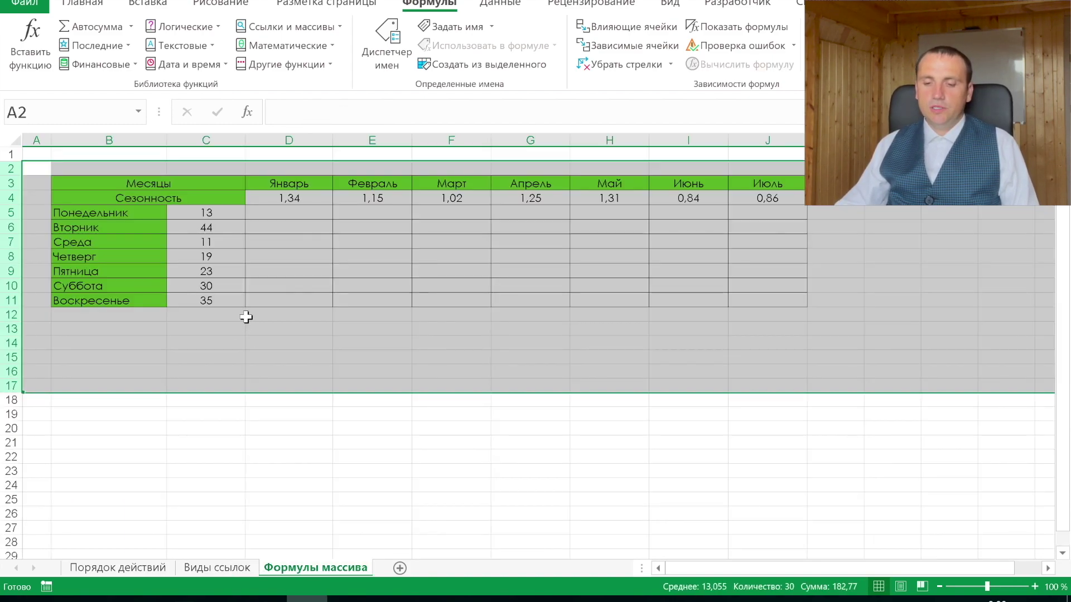
# Enter {=C5:C11*D4:J4} as one array formula across D5:J11.
pyautogui.click(266, 217)
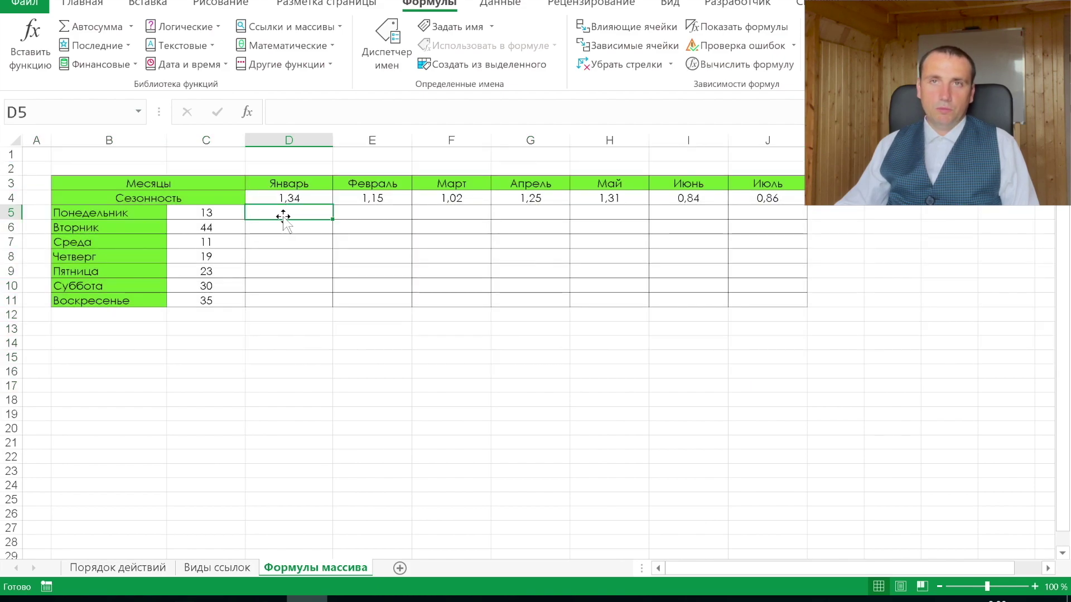
pyautogui.moveTo(287, 209); pyautogui.dragTo(767, 306)
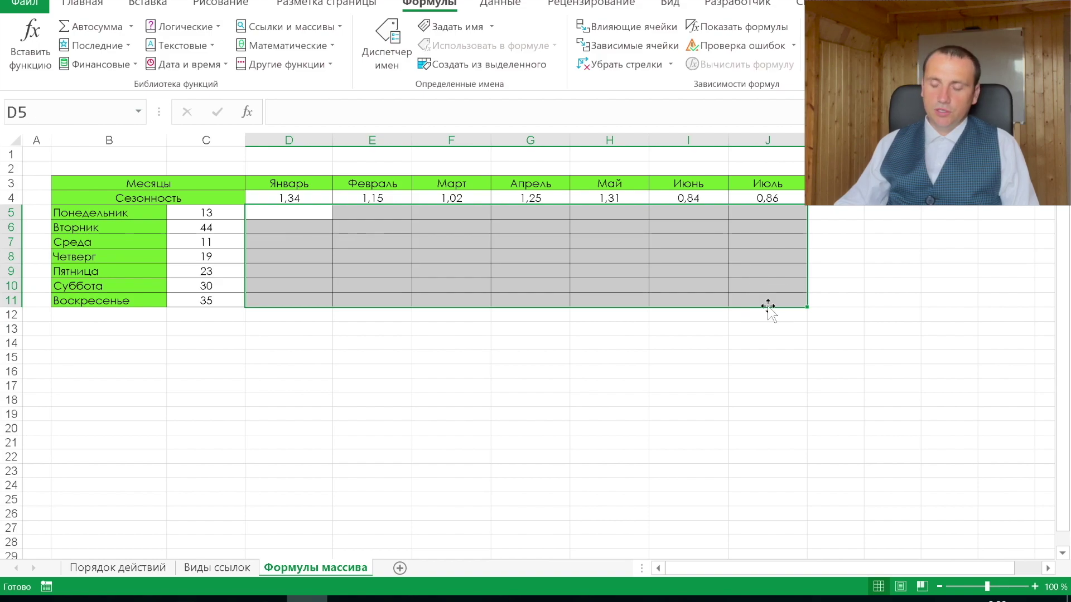
pyautogui.write('=')
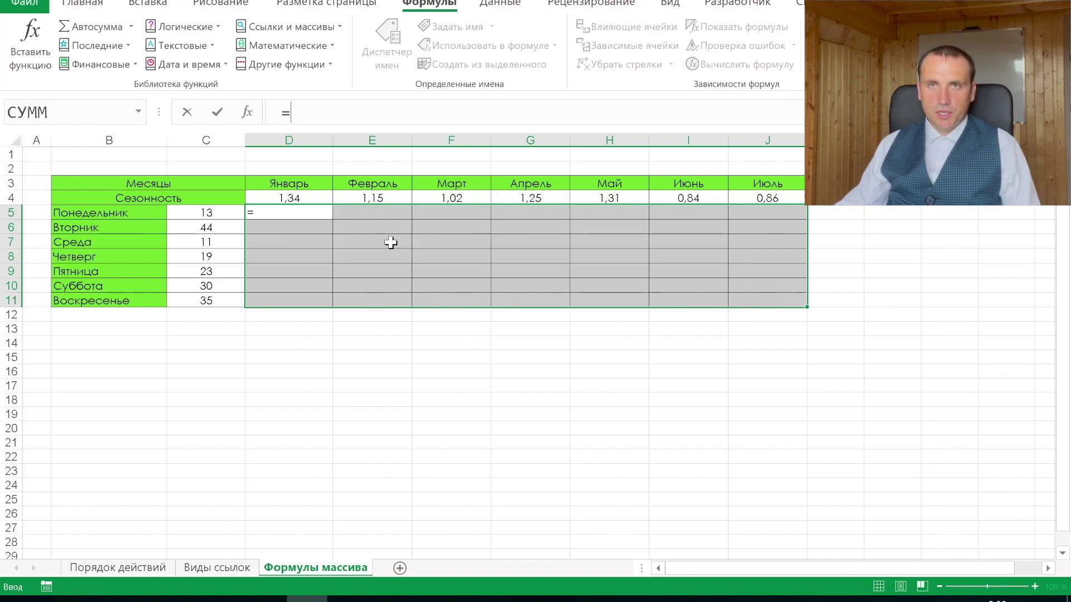
pyautogui.hscroll(1, 463, 246)
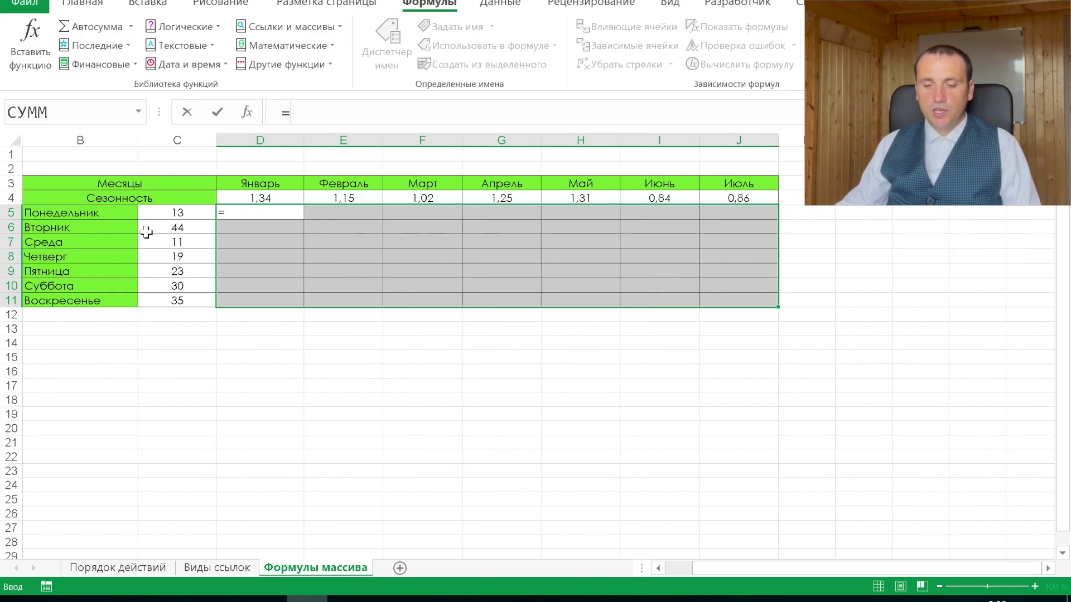
pyautogui.moveTo(176, 217); pyautogui.dragTo(179, 295)
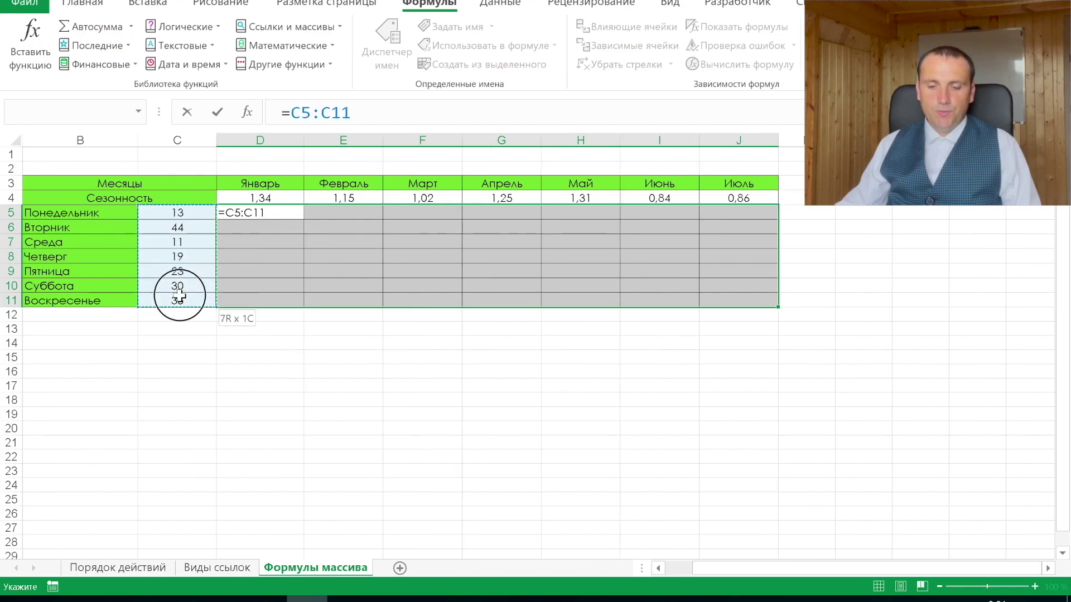
pyautogui.write('*')
pyautogui.moveTo(262, 199); pyautogui.dragTo(726, 194)
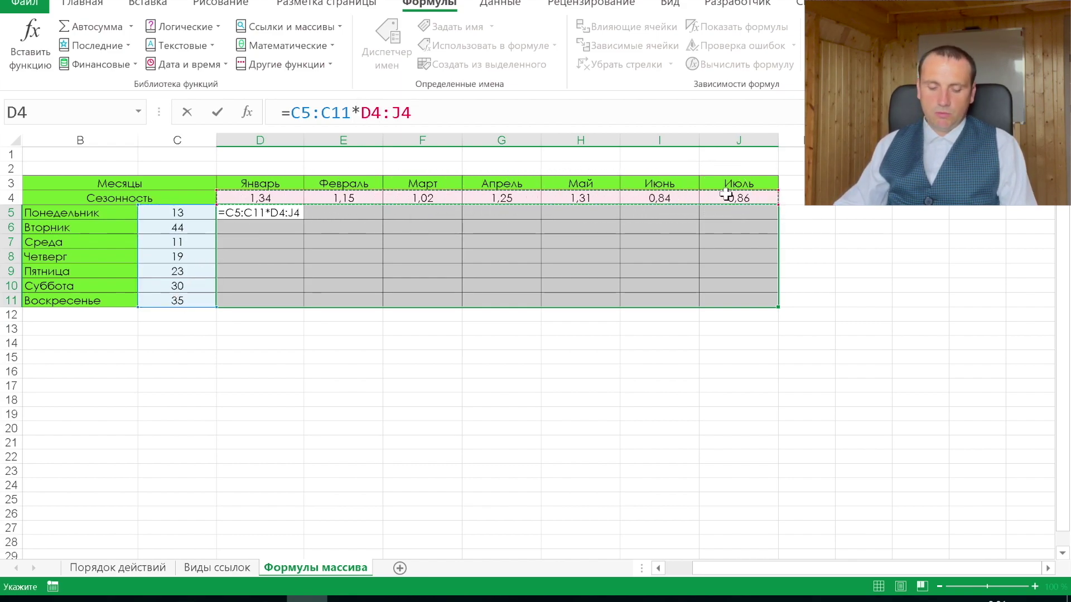
pyautogui.hotkey('ctrl', 'shift', 'Return')
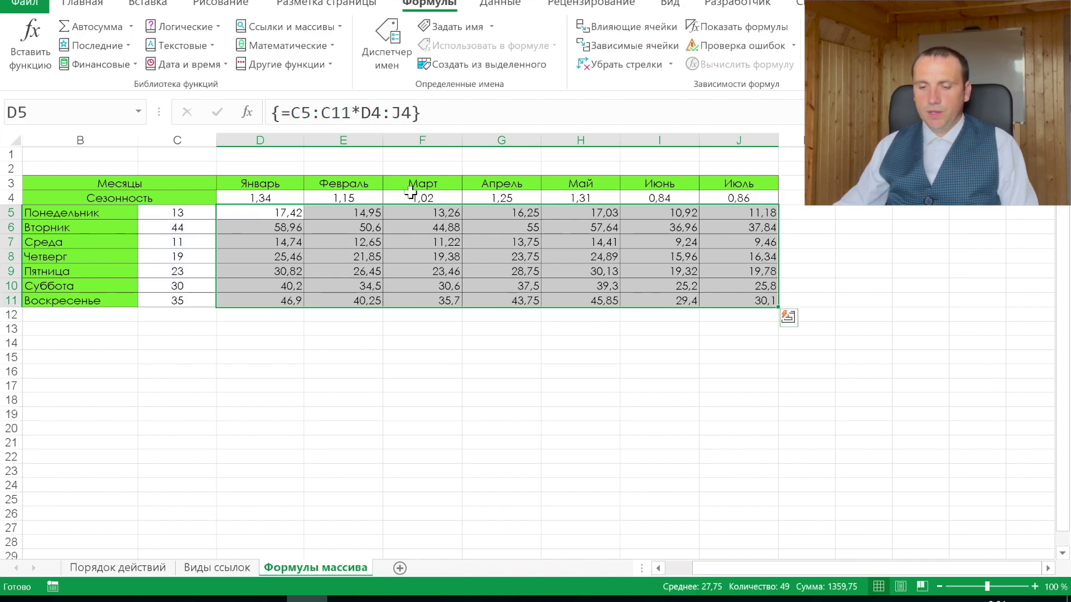
pyautogui.click(335, 256)
pyautogui.click(286, 214)
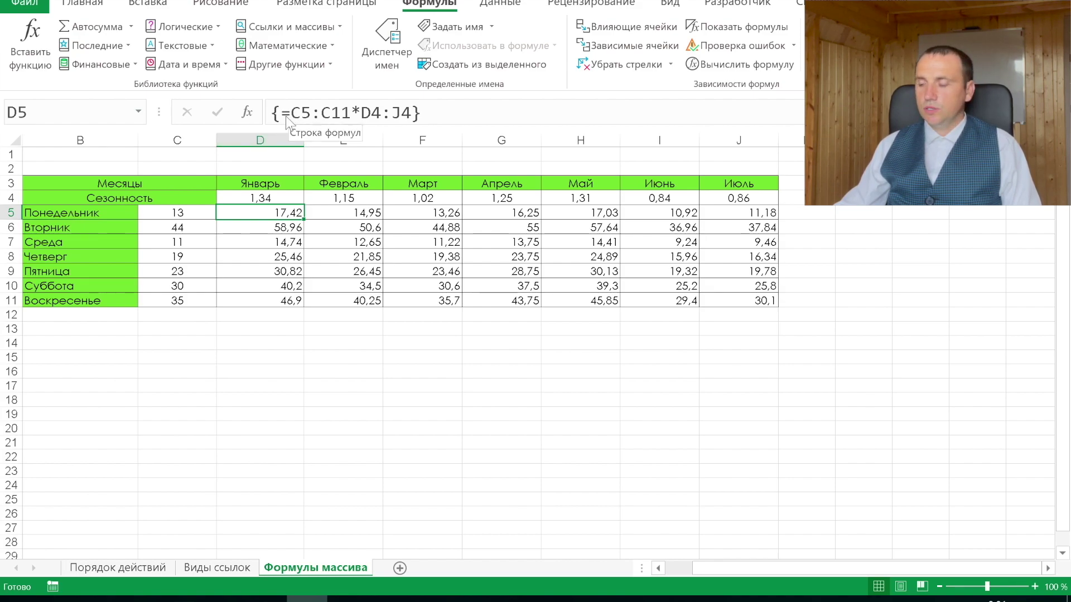
pyautogui.click(367, 242)
pyautogui.doubleClick(366, 242)
pyautogui.press('BackSpace')
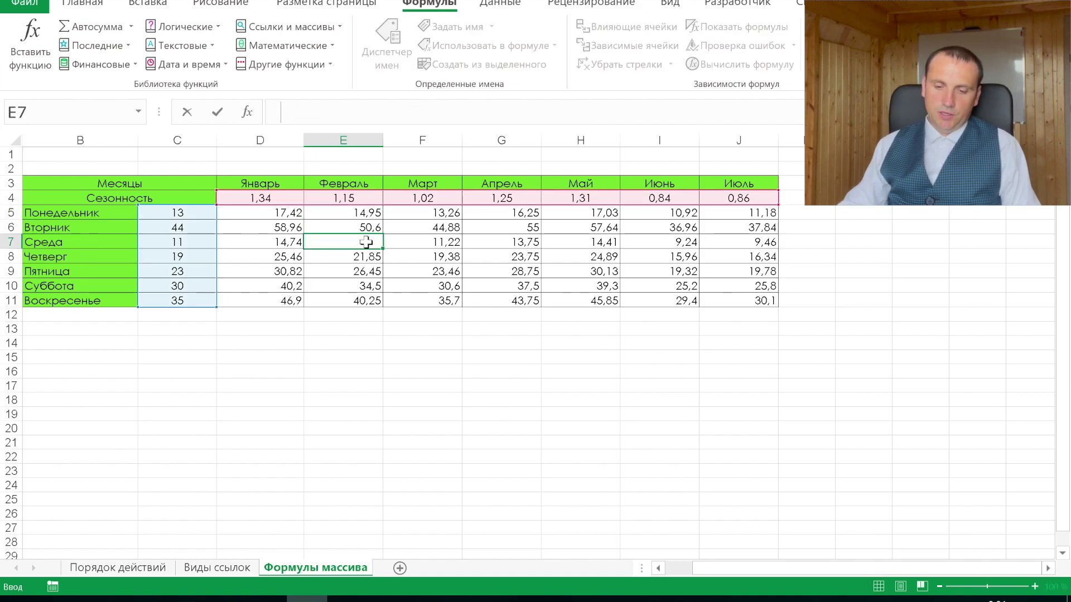
pyautogui.write('12')
pyautogui.press('Return')
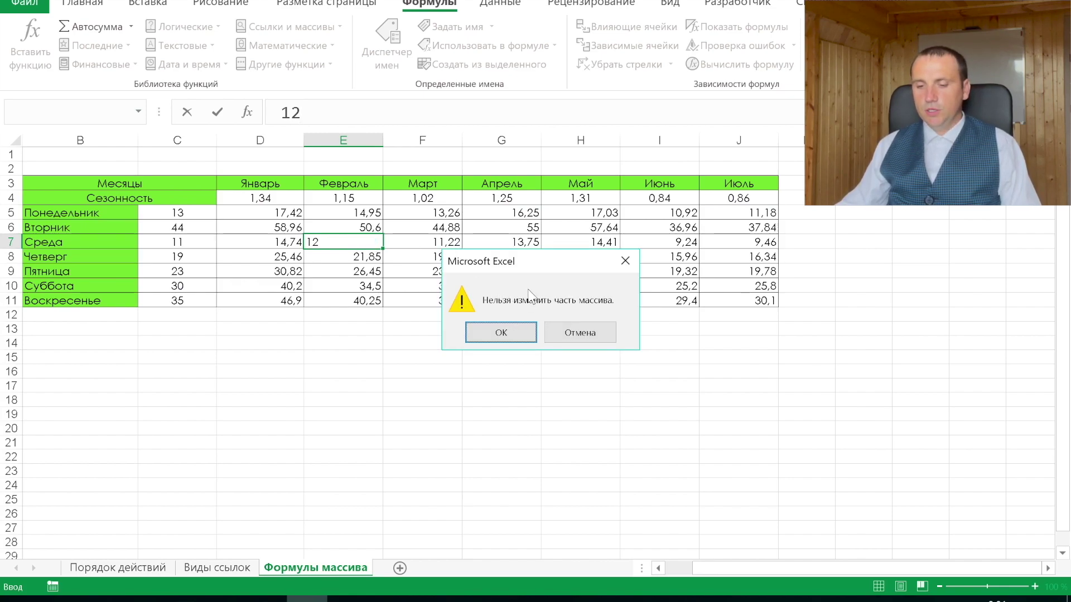
pyautogui.click(580, 332)
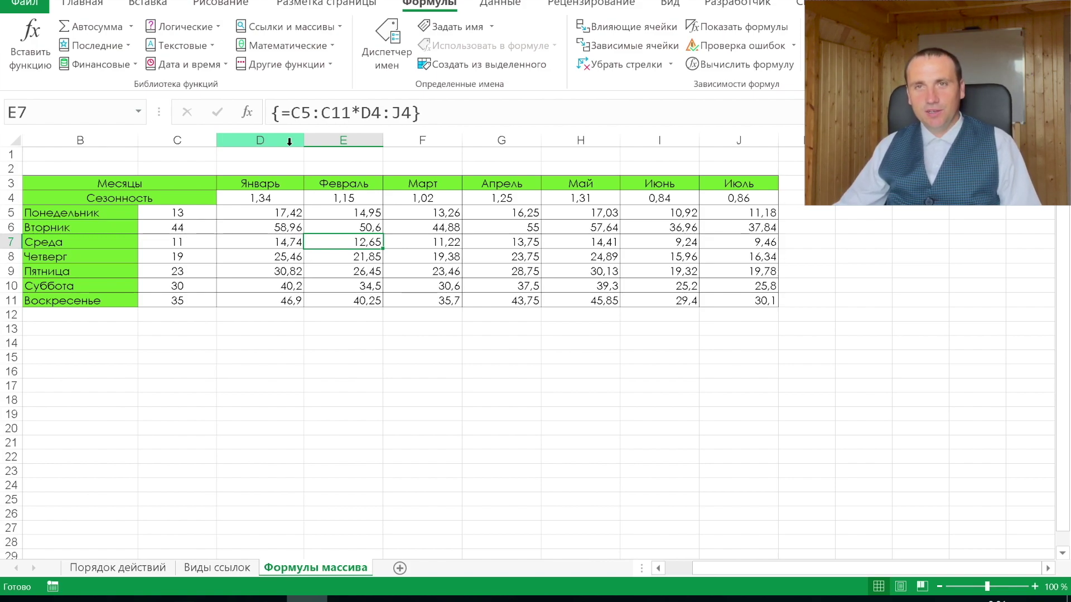
# Select the whole D5:J11 array using Go To Special with Current array.
pyautogui.press('F5')
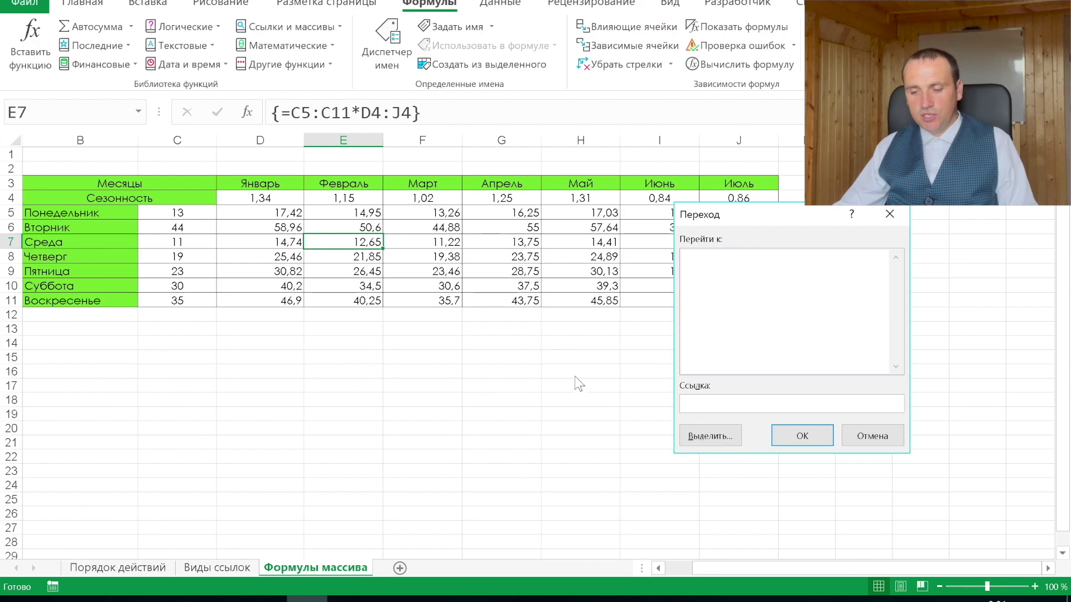
pyautogui.click(708, 430)
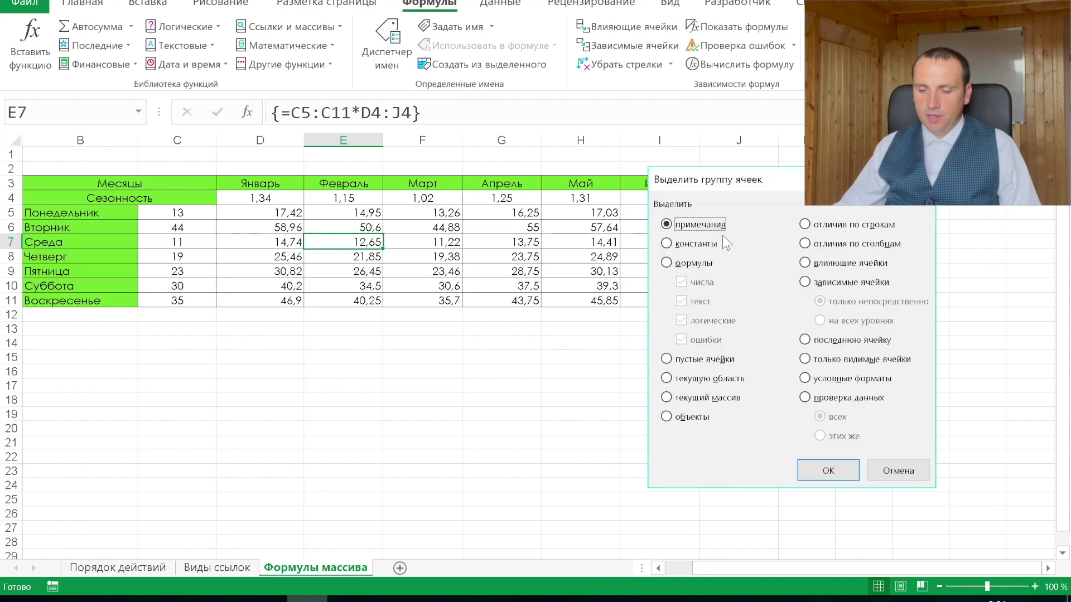
pyautogui.click(708, 397)
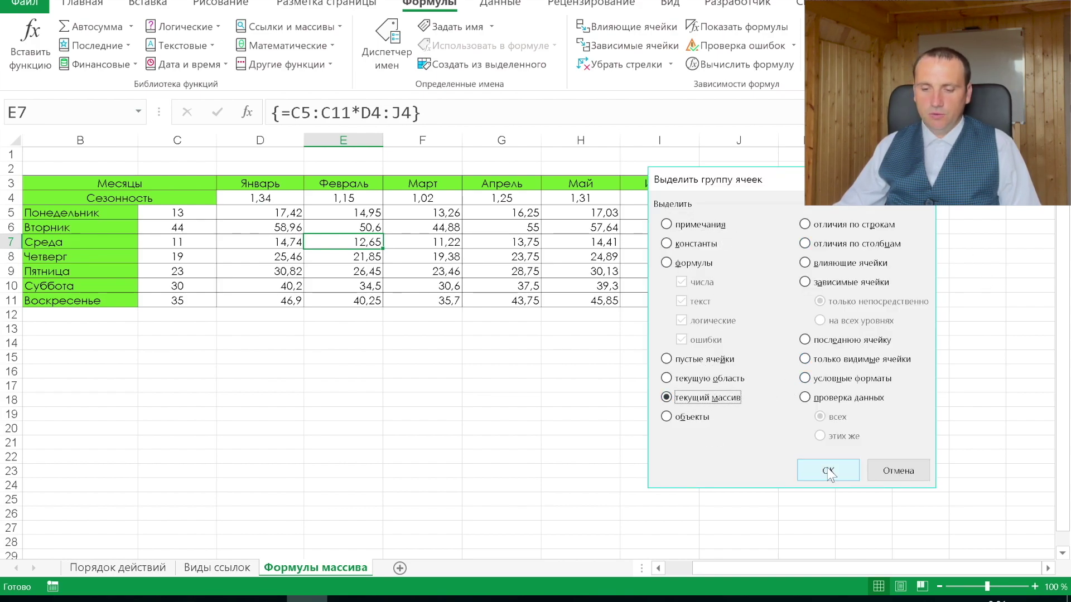
pyautogui.click(828, 470)
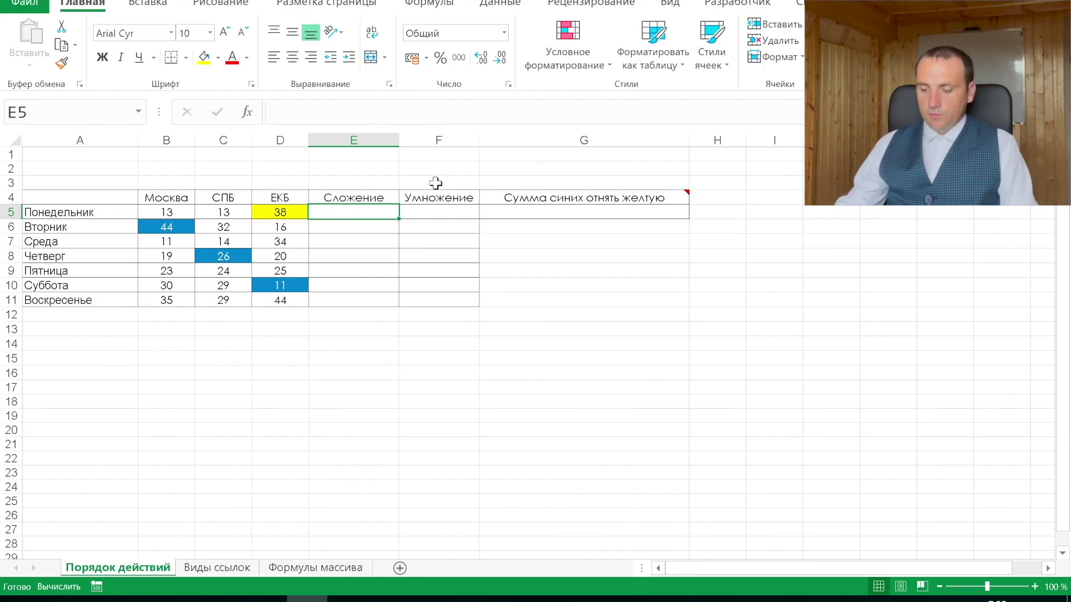
# Enter =B5+C5+D5 in E5 and fill it down to E11.
pyautogui.write('=')
pyautogui.press('Left')
pyautogui.press('Left')
pyautogui.press('Left')
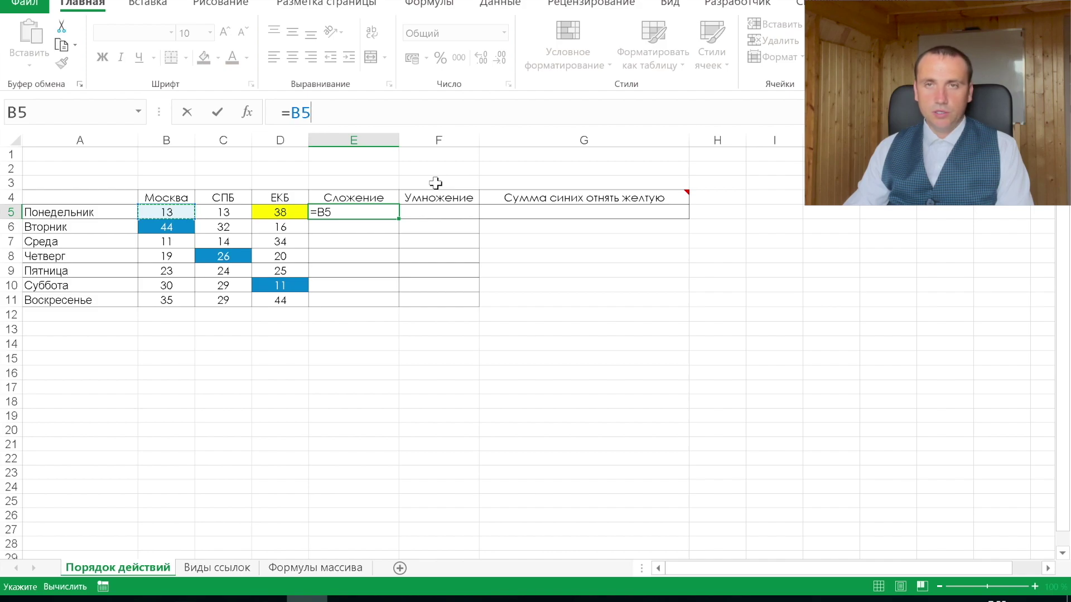
pyautogui.write('+')
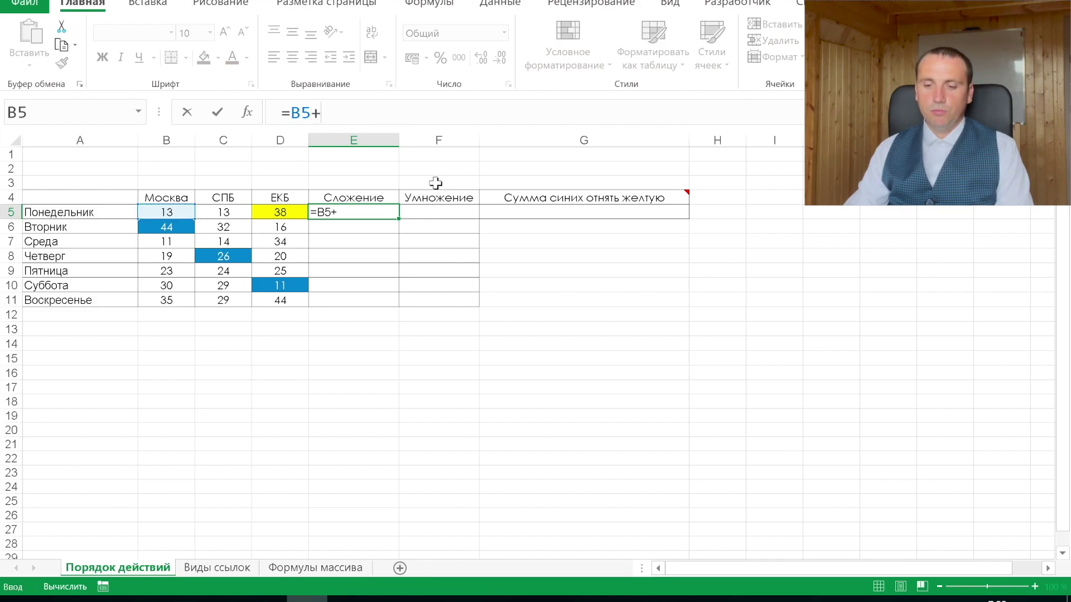
pyautogui.press('Left')
pyautogui.press('Left')
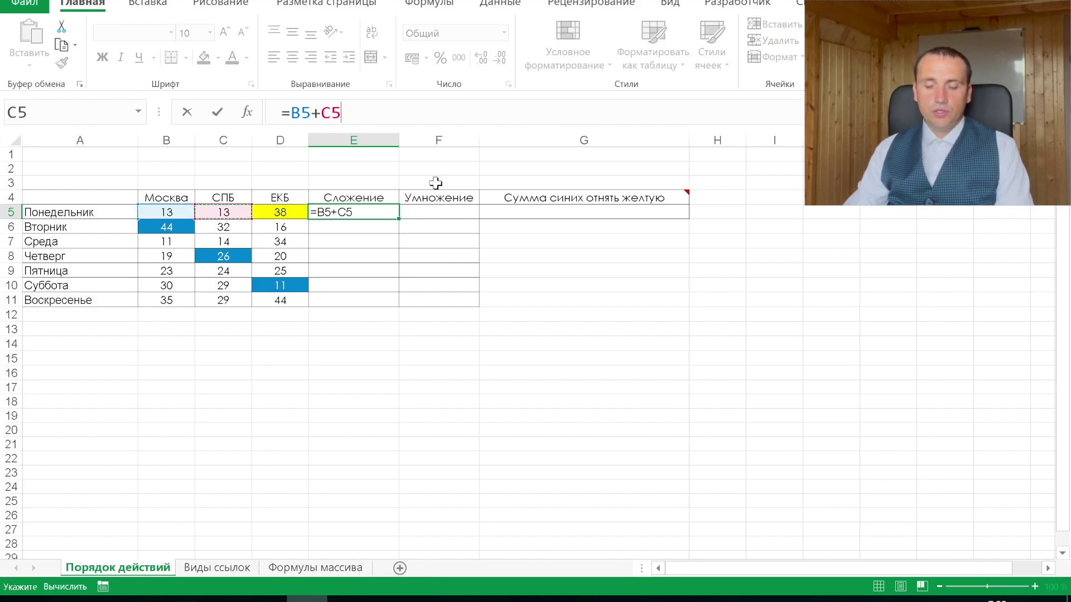
pyautogui.write('+')
pyautogui.click(272, 212)
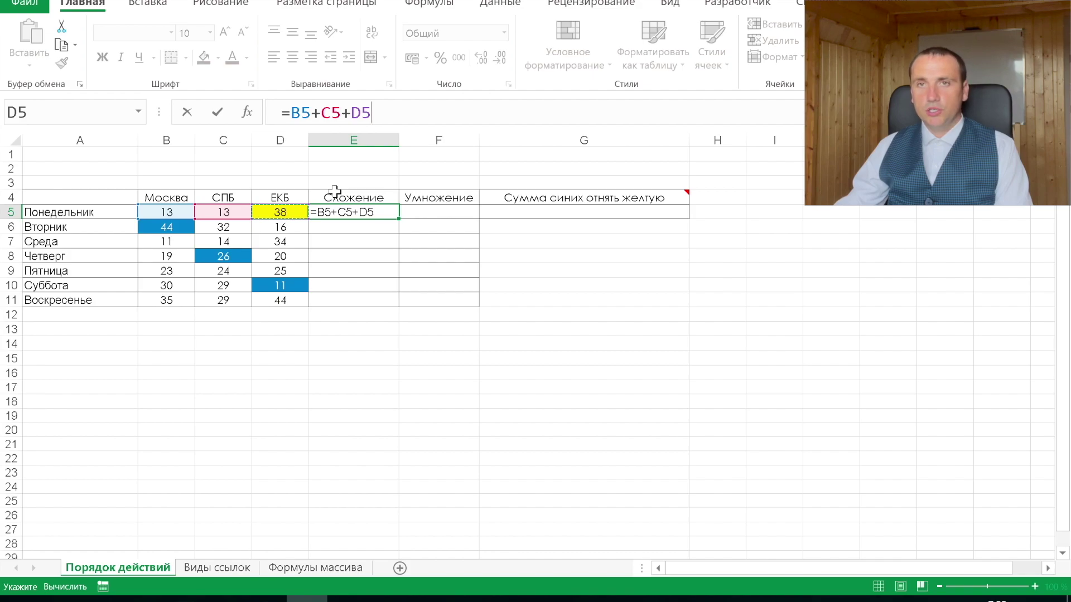
pyautogui.press('Return')
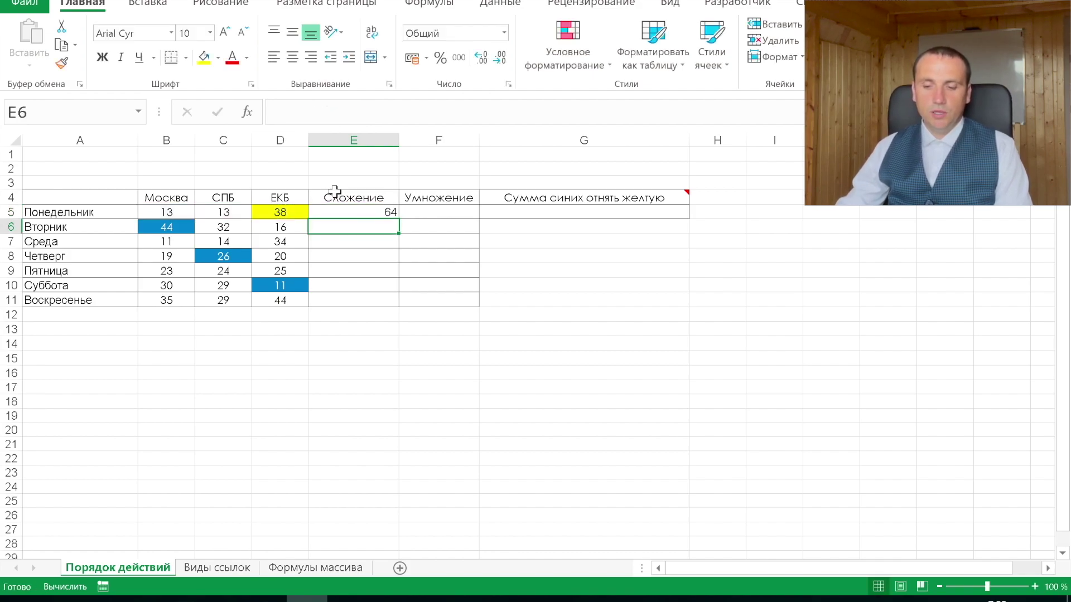
pyautogui.click(361, 213)
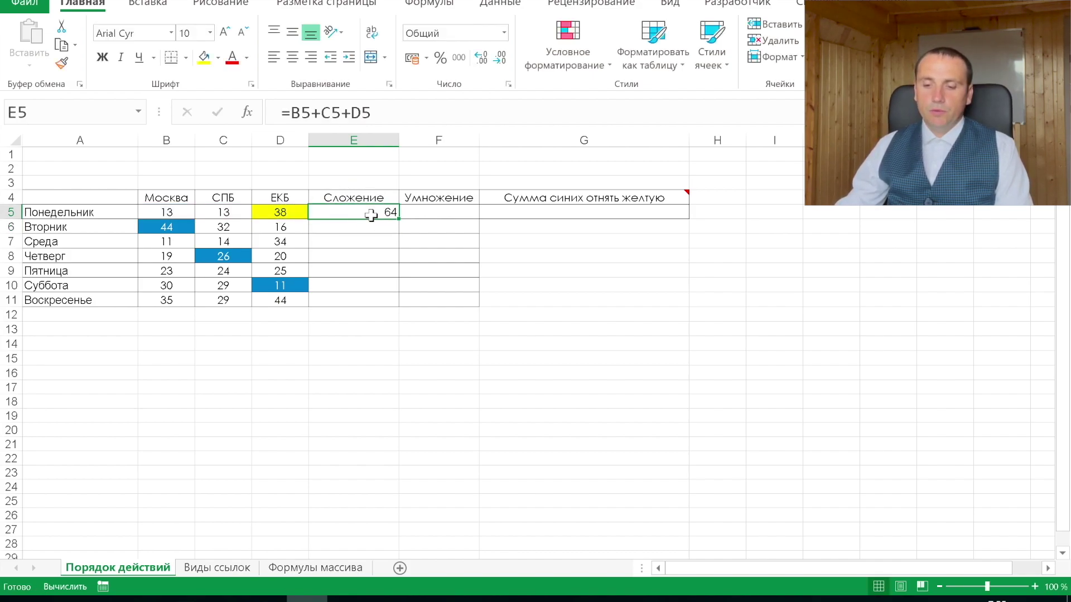
pyautogui.moveTo(398, 218); pyautogui.dragTo(398, 304)
# Check the copied sum formulas in cells E5 through E9.
pyautogui.click(374, 230)
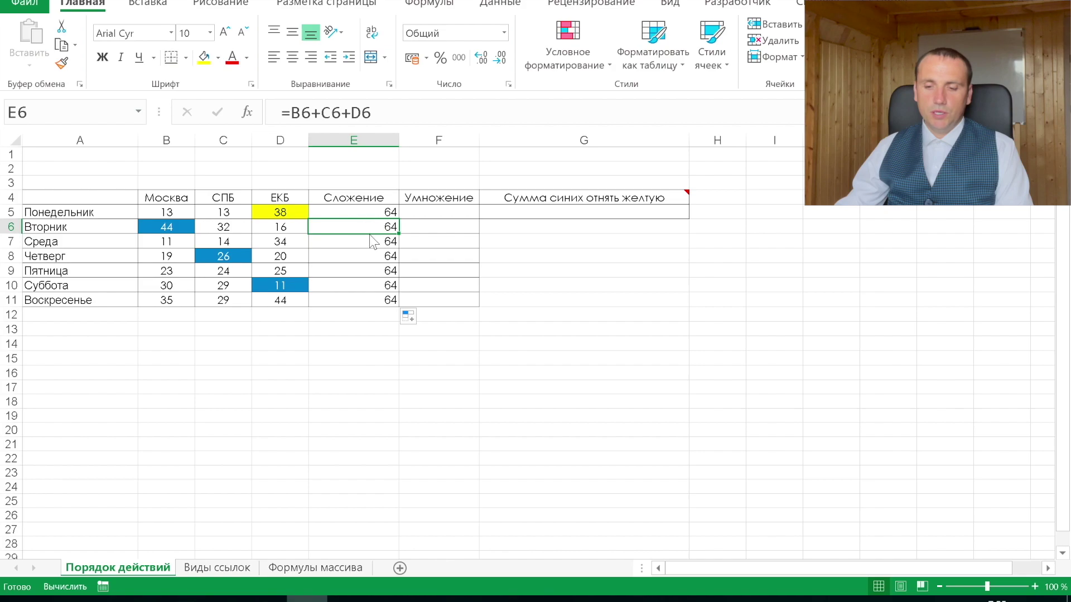
pyautogui.click(368, 250)
pyautogui.click(366, 274)
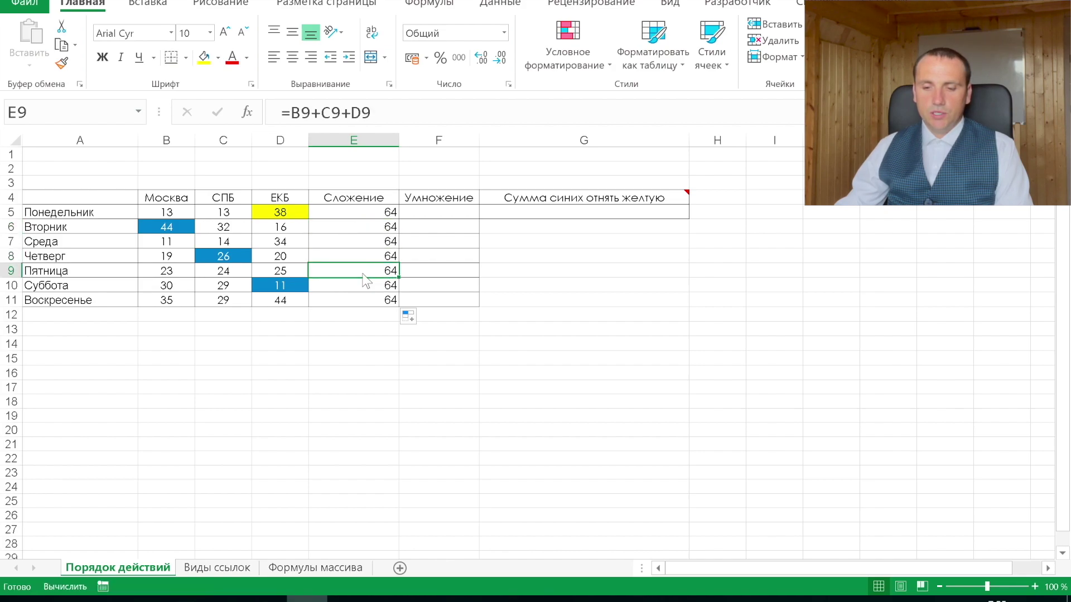
pyautogui.click(337, 212)
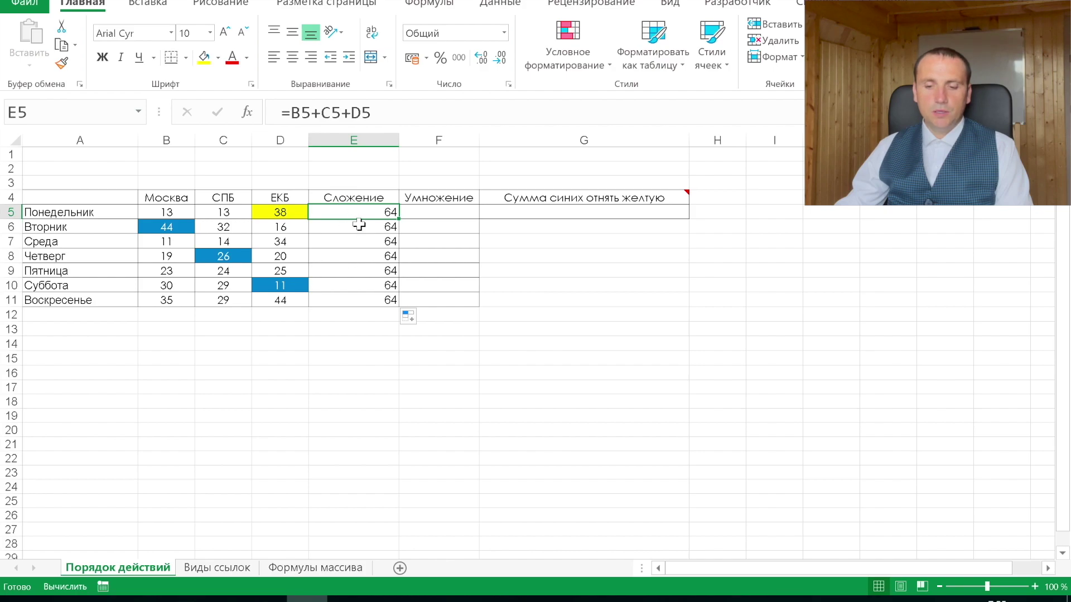
pyautogui.click(362, 226)
pyautogui.click(361, 240)
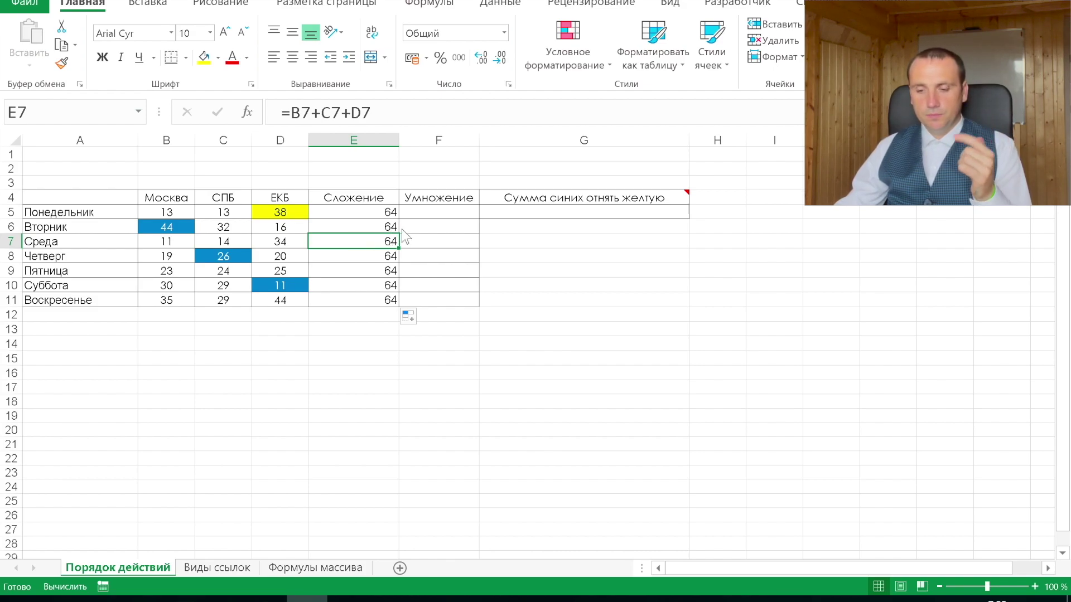
pyautogui.click(415, 214)
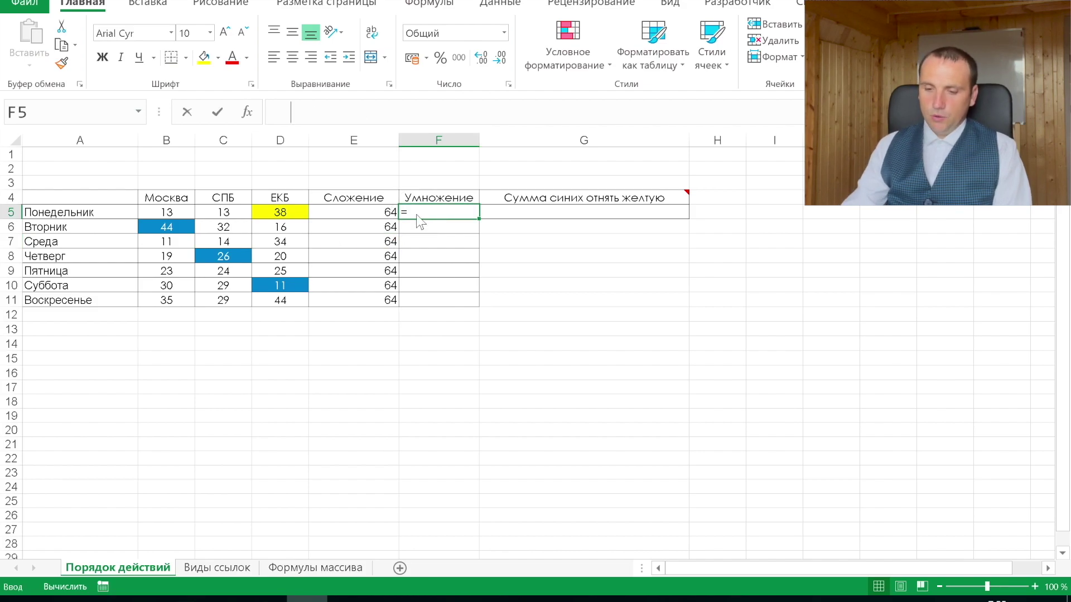
# Start the F5 product formula and commit =(B6+C8+D10)/D5 in G5.
pyautogui.write('=')
pyautogui.press('Left')
pyautogui.press('Left')
pyautogui.press('Left')
pyautogui.press('Left')
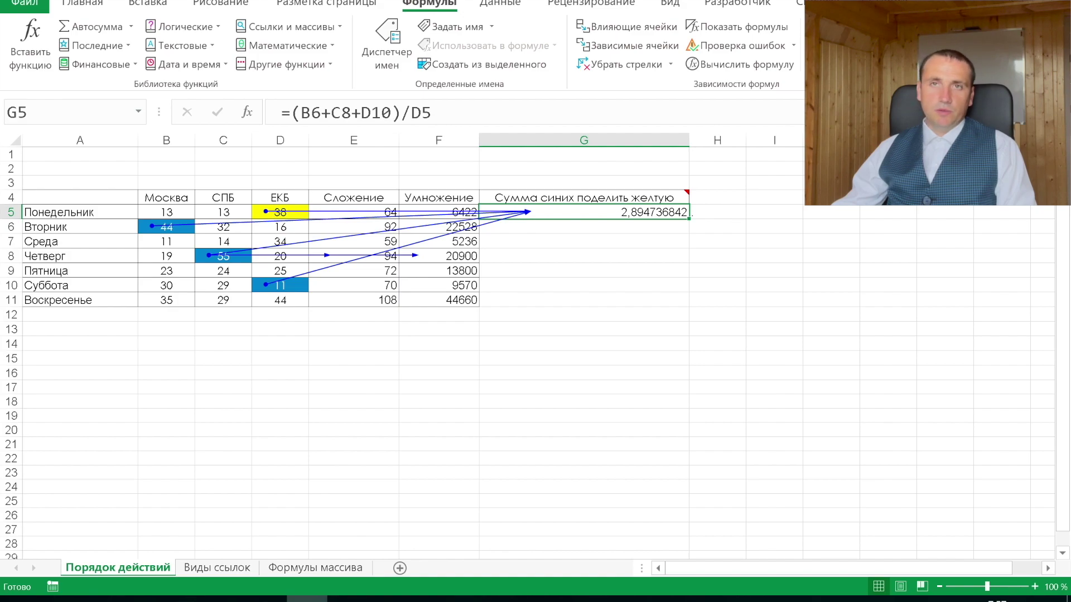
pyautogui.click(493, 116)
pyautogui.press('Return')
pyautogui.press('Up')
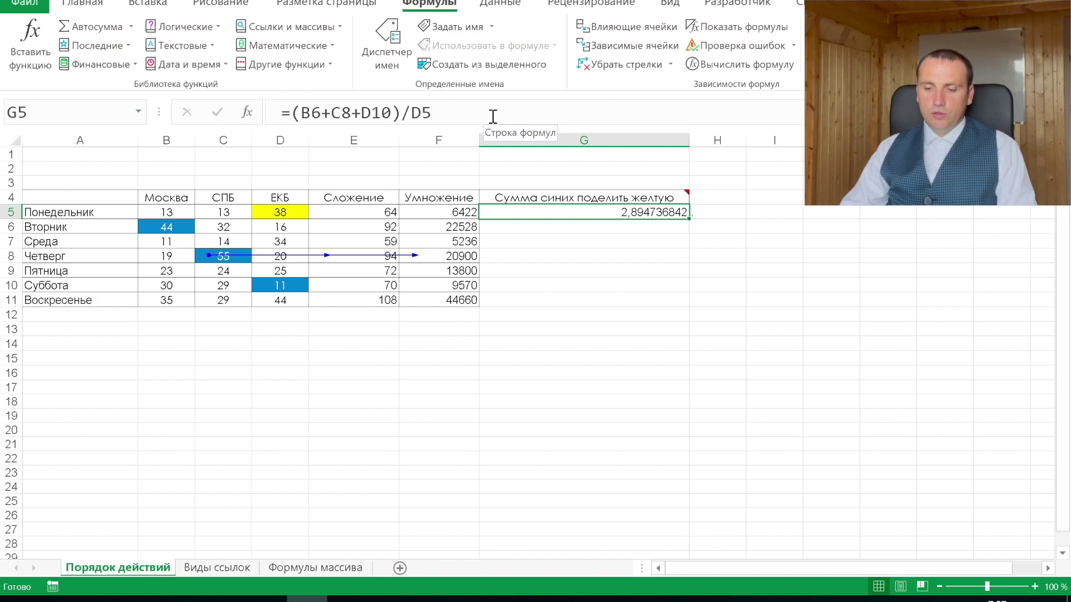
pyautogui.press('Left')
pyautogui.press('Left')
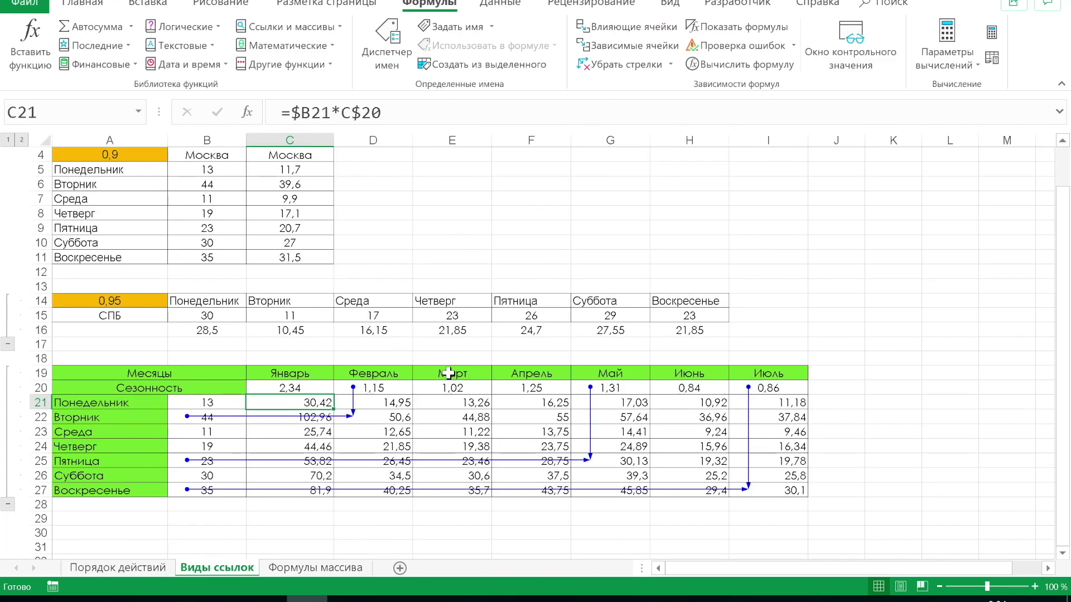